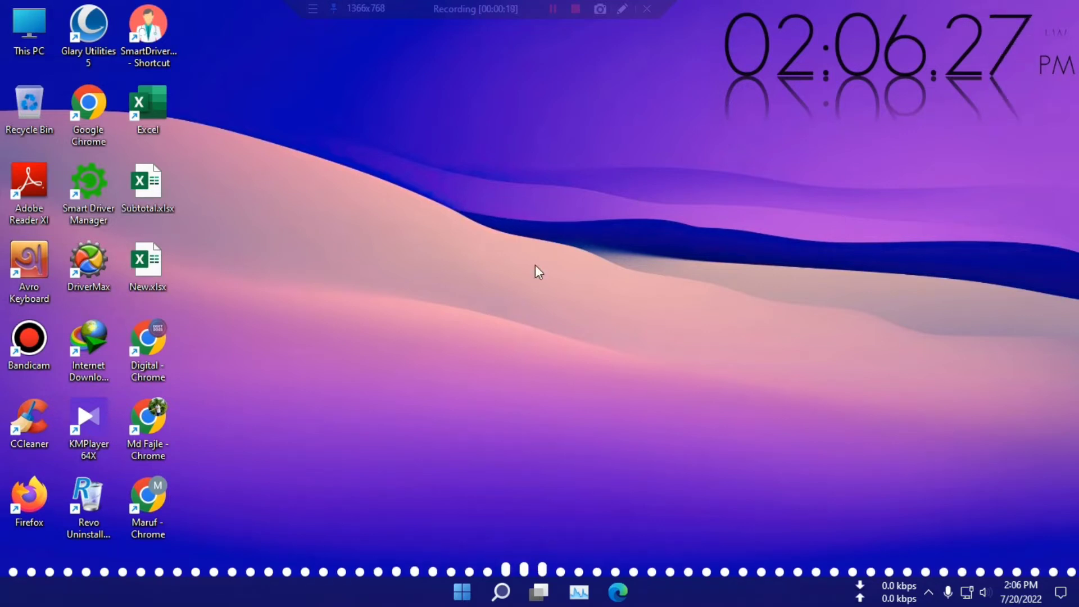
Step: Launch Excel, create a new blank workbook (Book1), and select cell J7
right_click(372, 298)
left_click(390, 340)
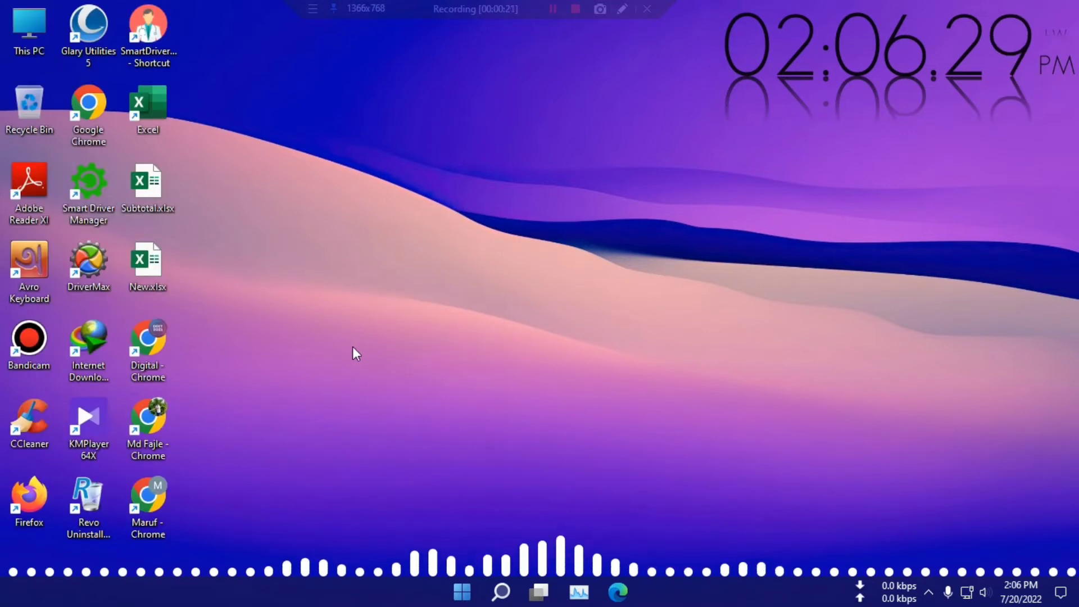
double_click(136, 96)
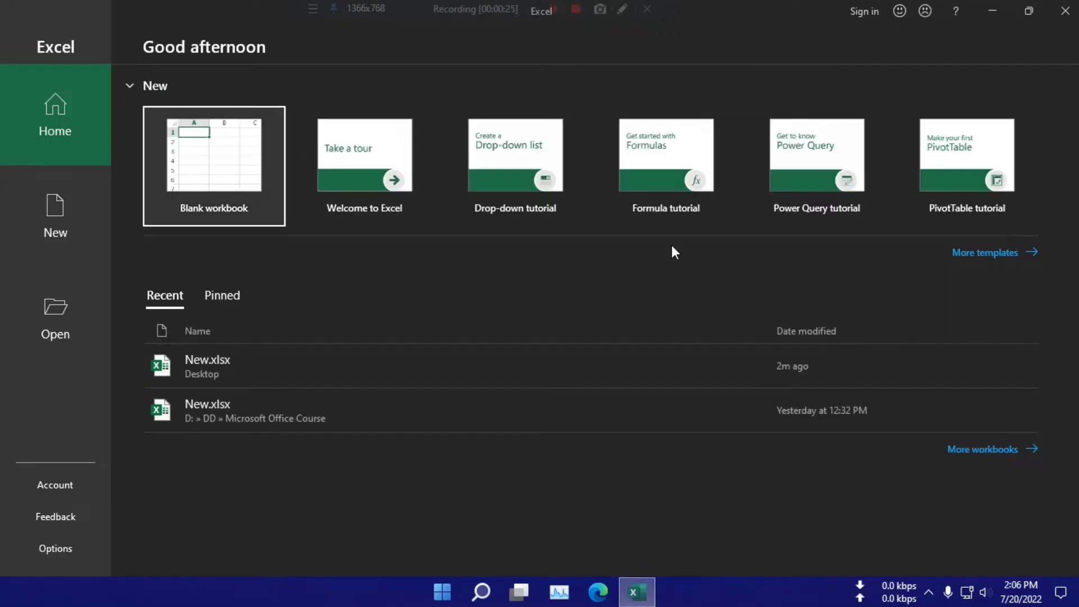
left_click(234, 172)
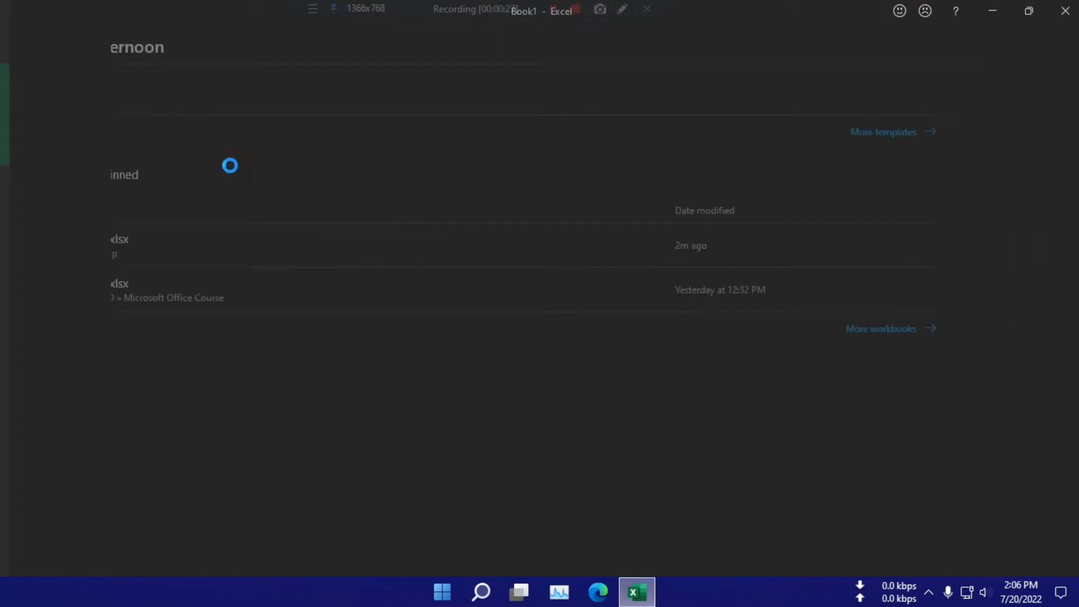
left_click(508, 285)
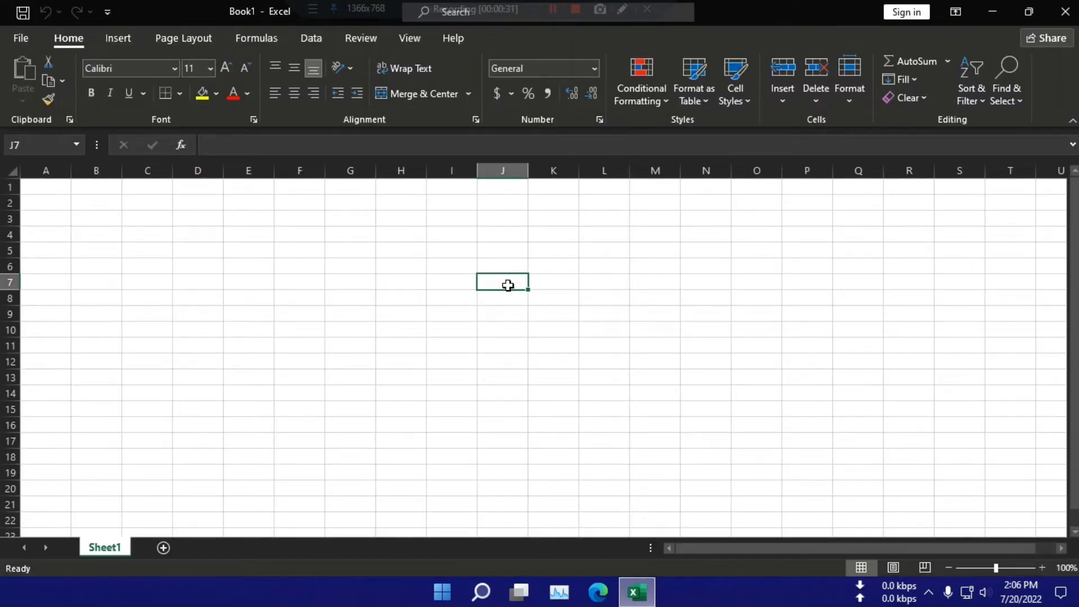
Step: Enter 2000, 6000, 100, 2000, 6000, 100 and 2000 down cells J7 to J13
type("2000")
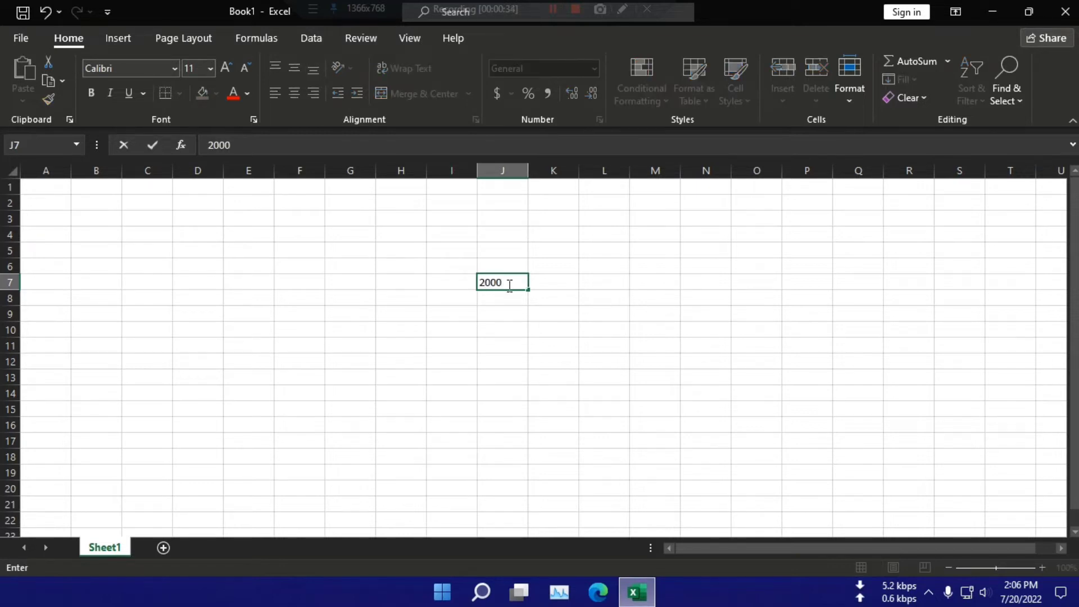
key("Return")
type("6000")
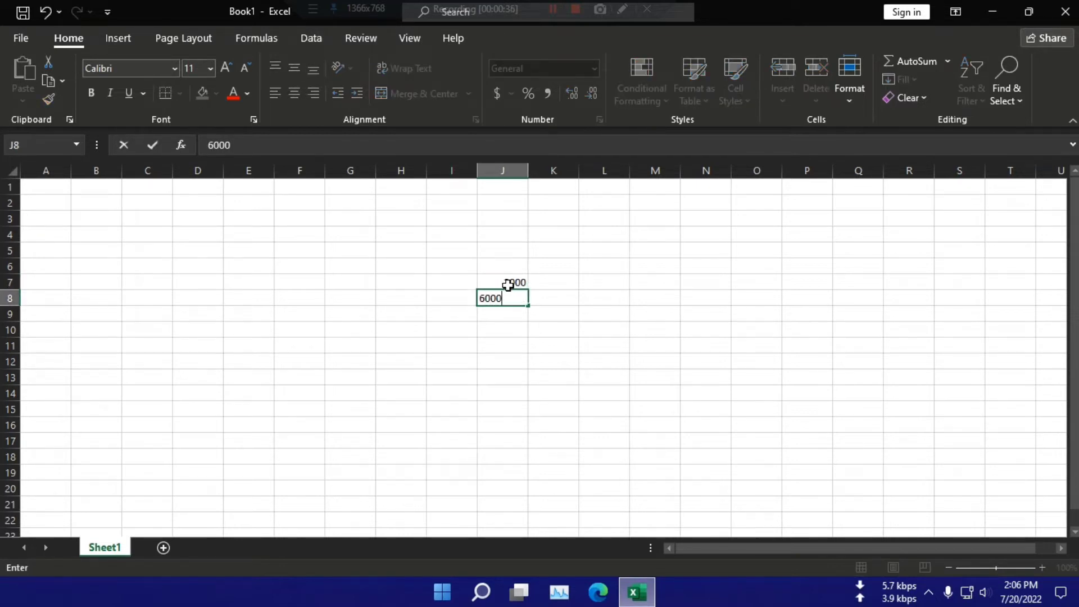
key("Return")
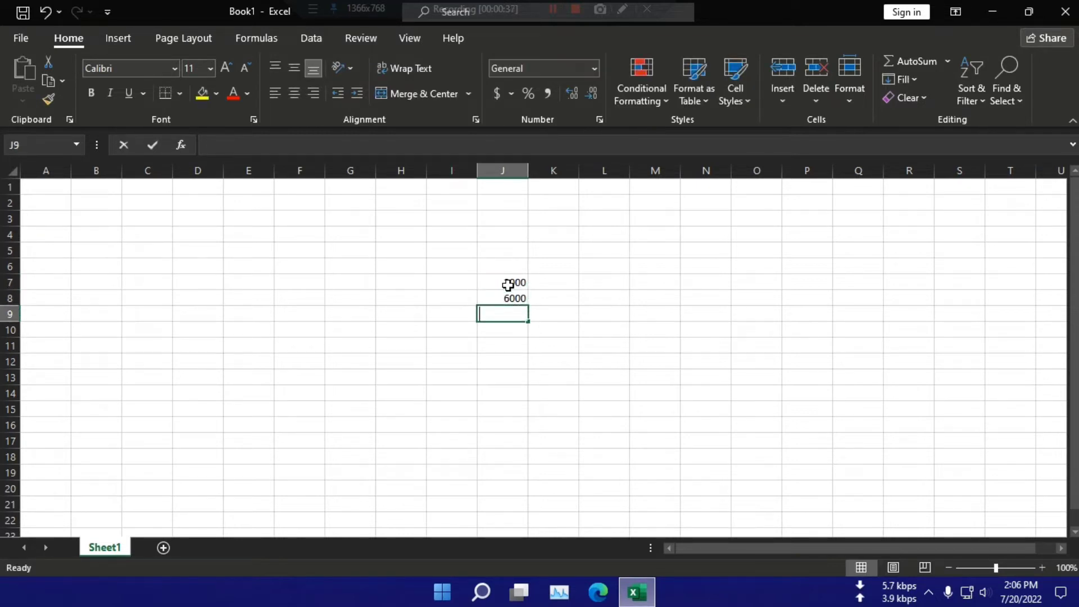
type("100")
key("Return")
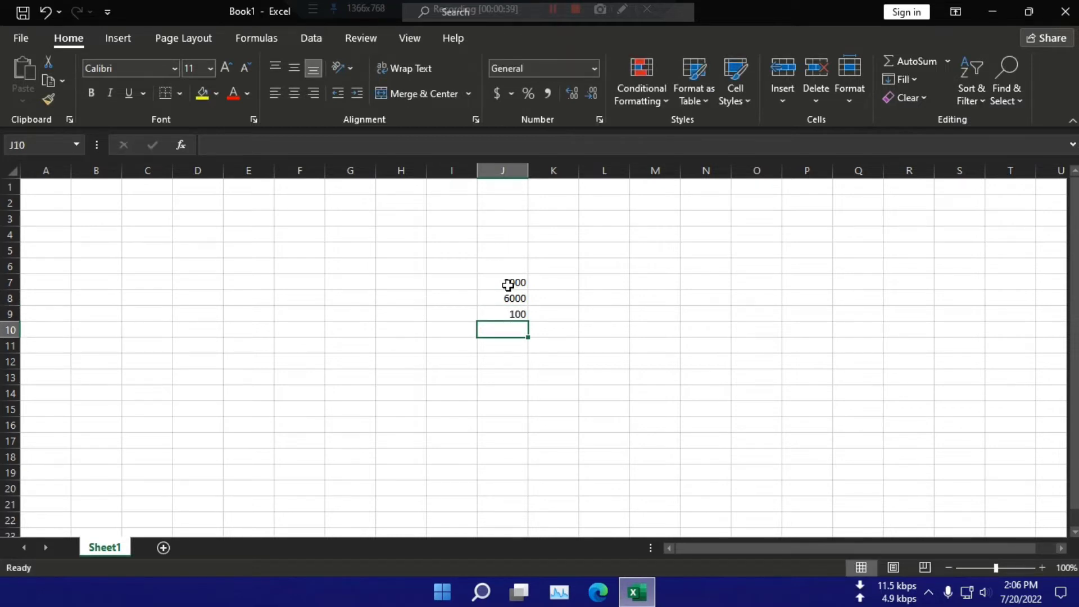
type("2000")
key("Return")
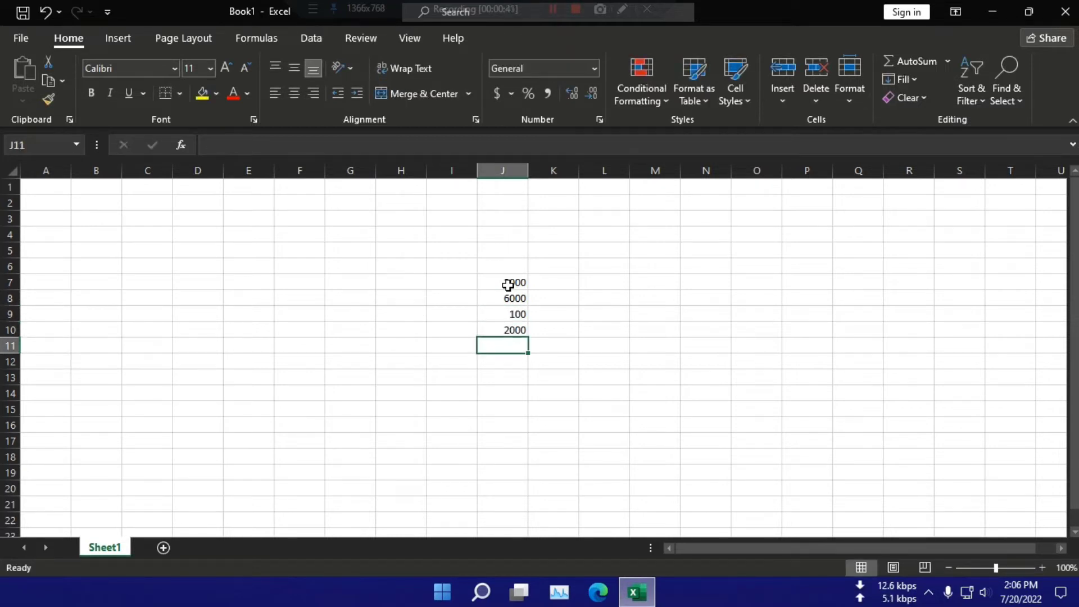
type("6000")
key("Return")
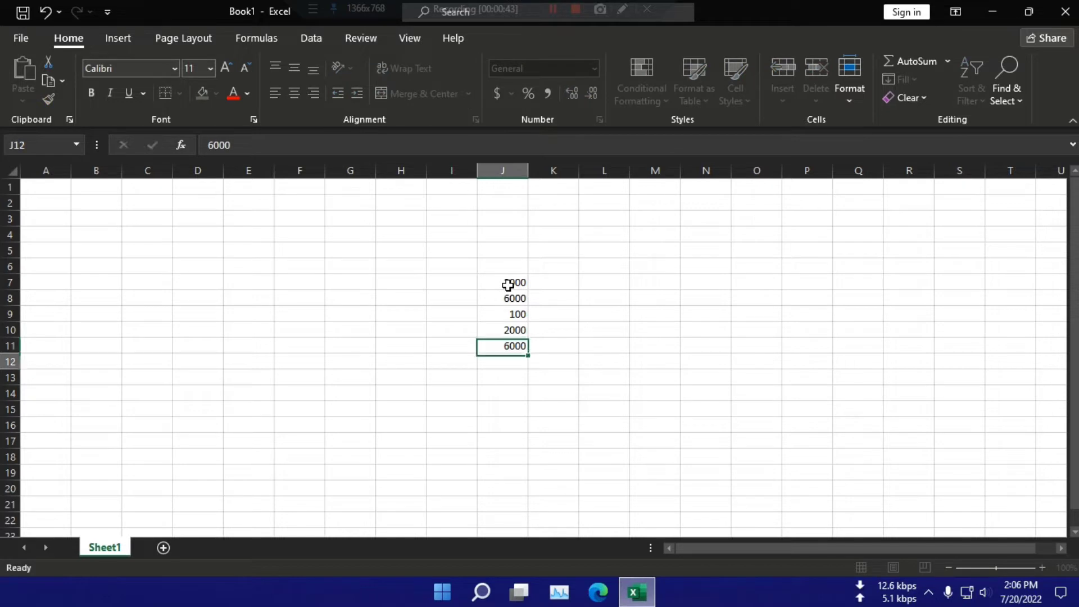
type("100")
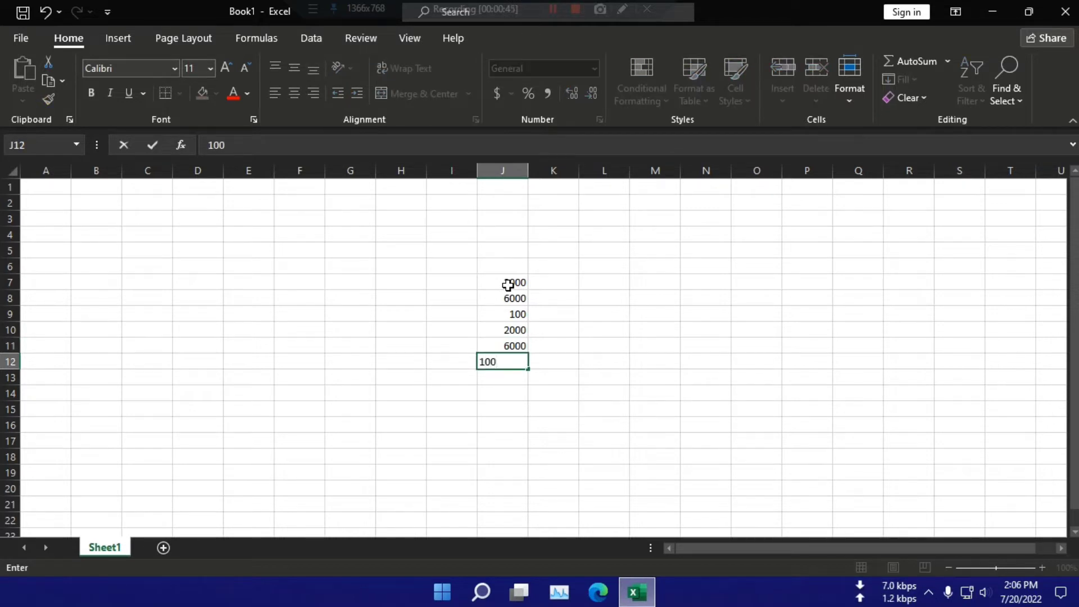
key("Return")
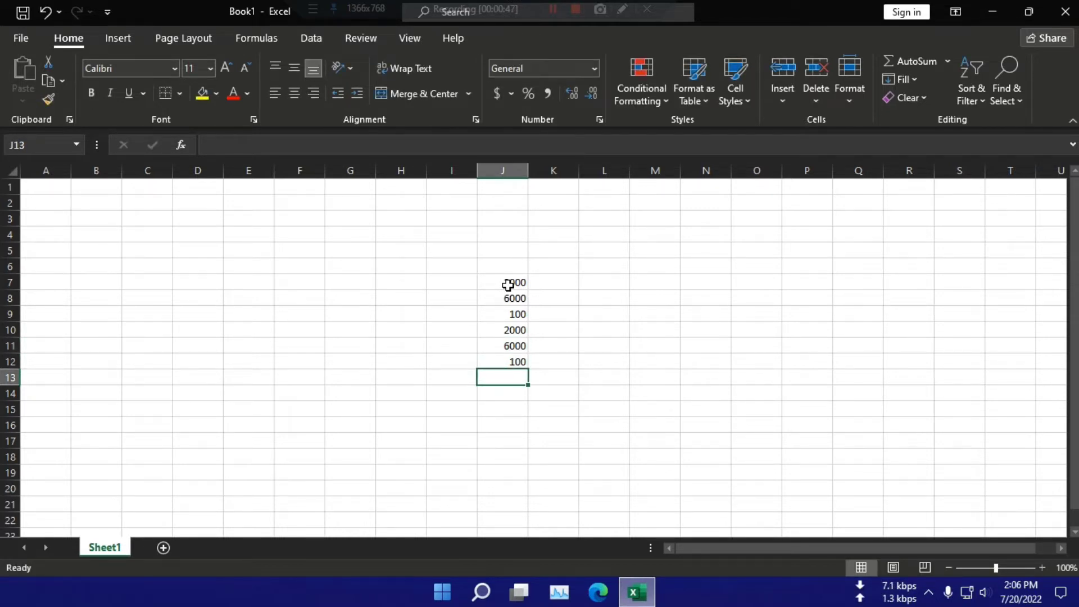
type("2000")
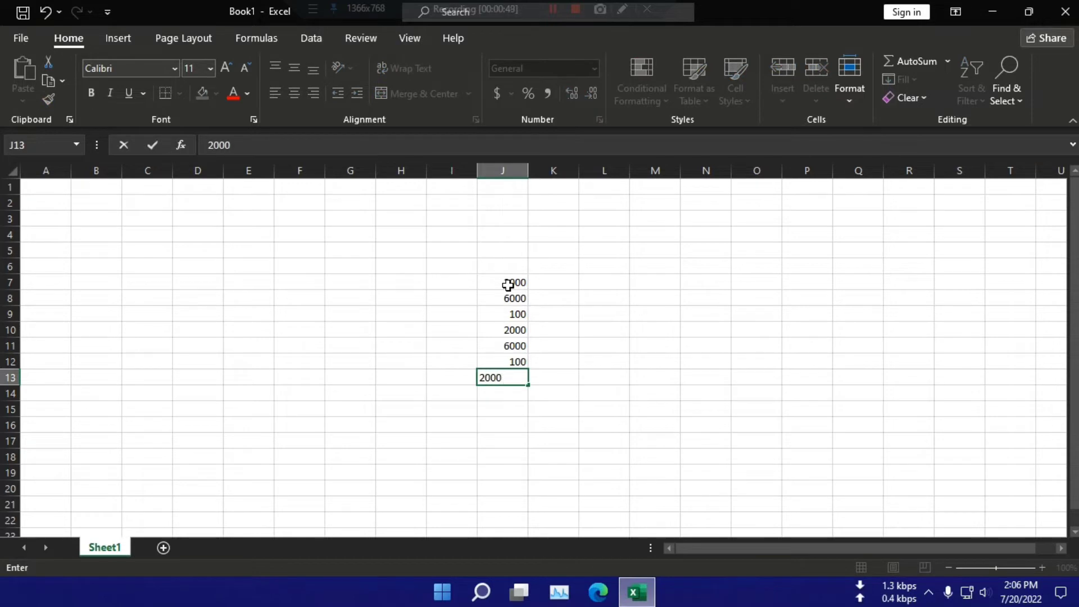
left_click(565, 294)
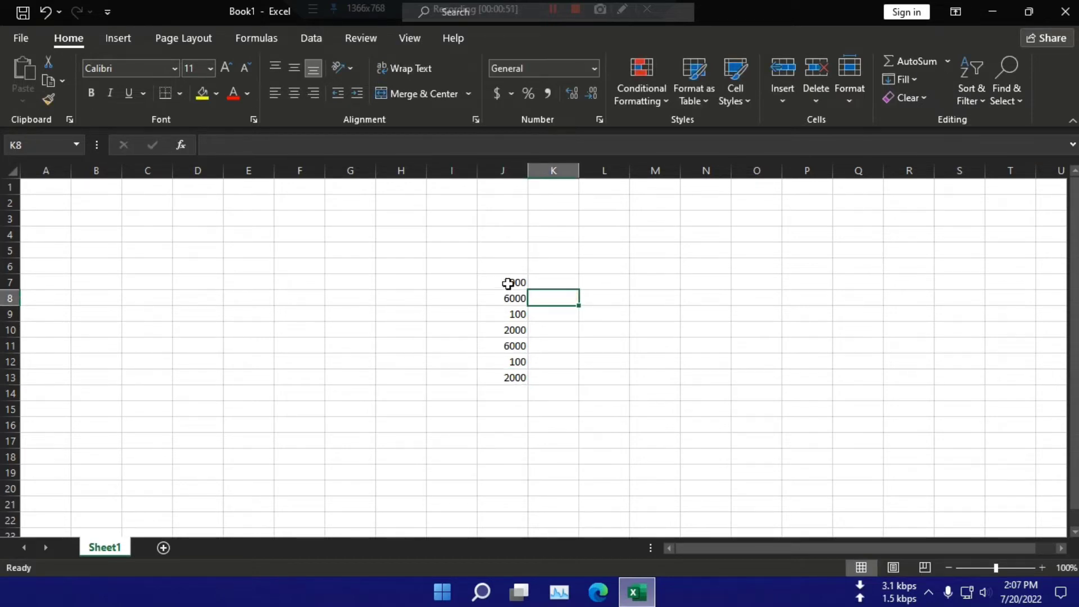
Step: Point out the repeated 2000, 6000 and 100 values within J7:J13
left_click_drag(508, 283, 513, 378)
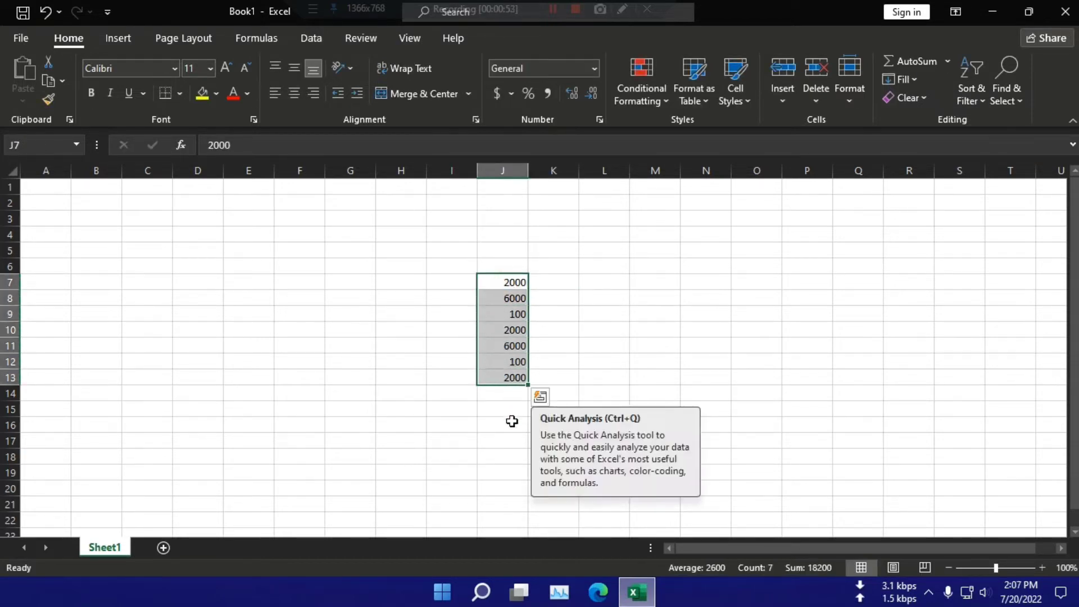
left_click(514, 440)
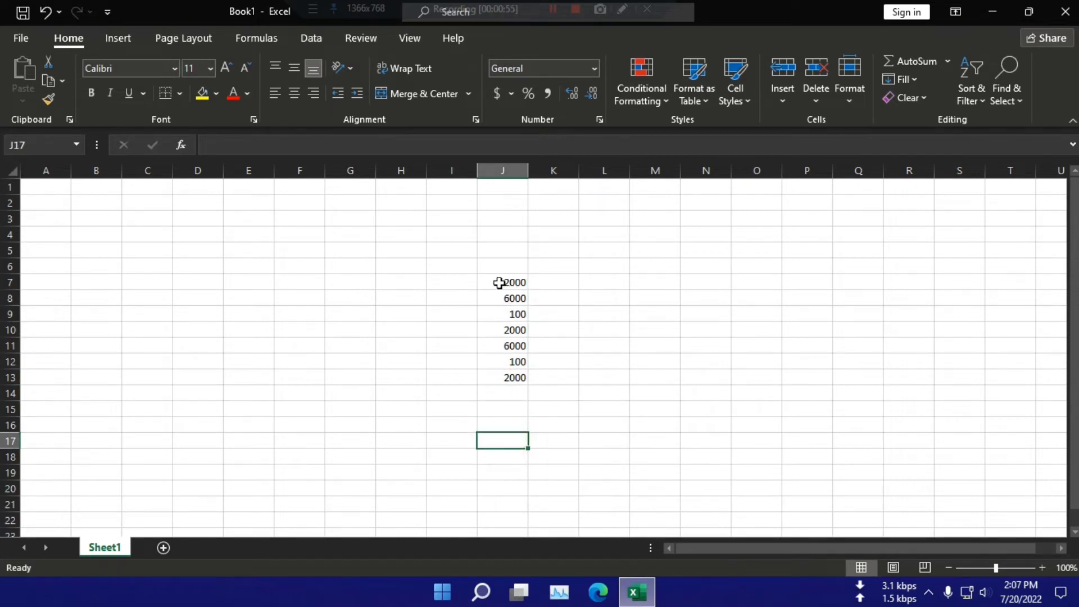
left_click(706, 390)
left_click(514, 286)
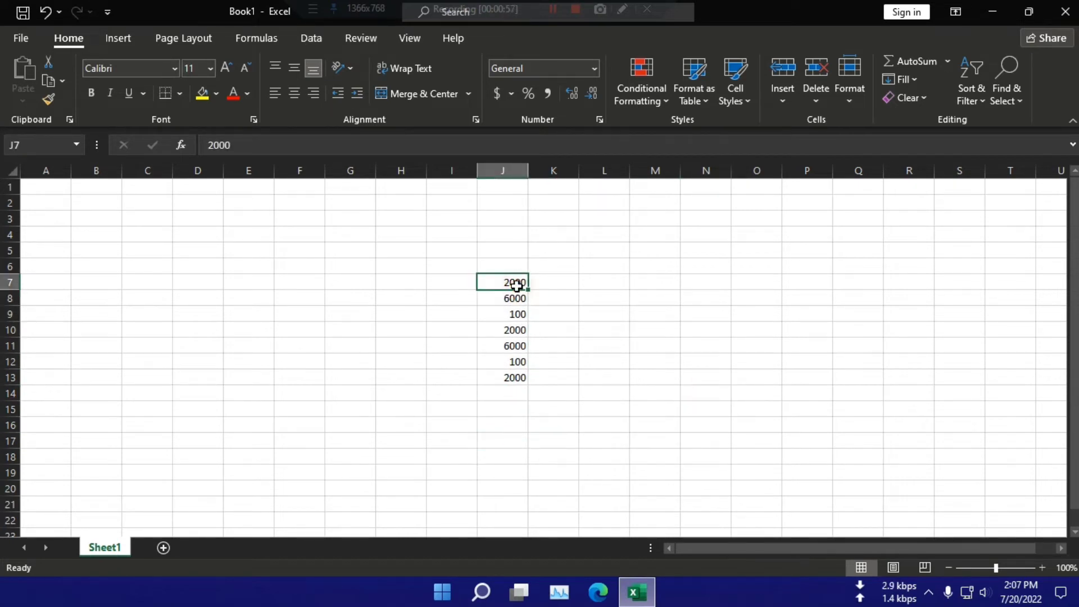
left_click(506, 332)
left_click(496, 377)
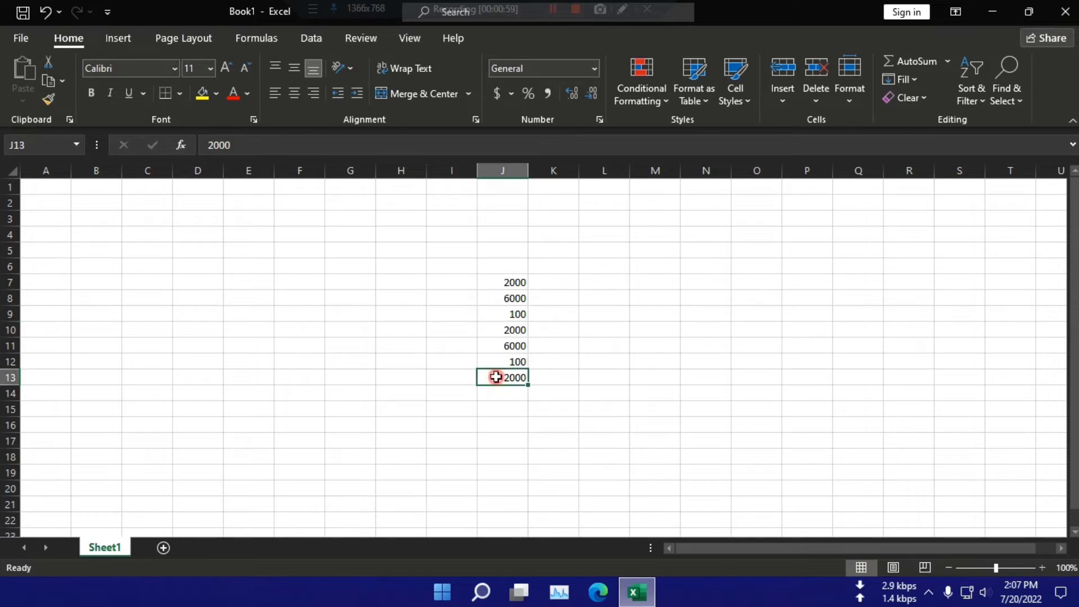
left_click(506, 344)
left_click(513, 298)
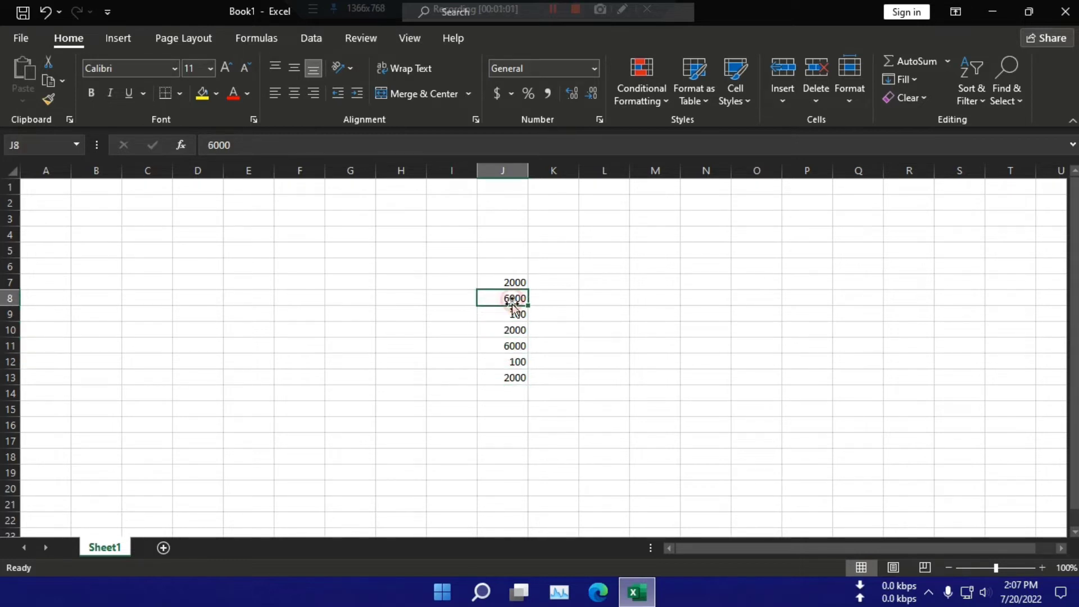
left_click(513, 315)
left_click(513, 362)
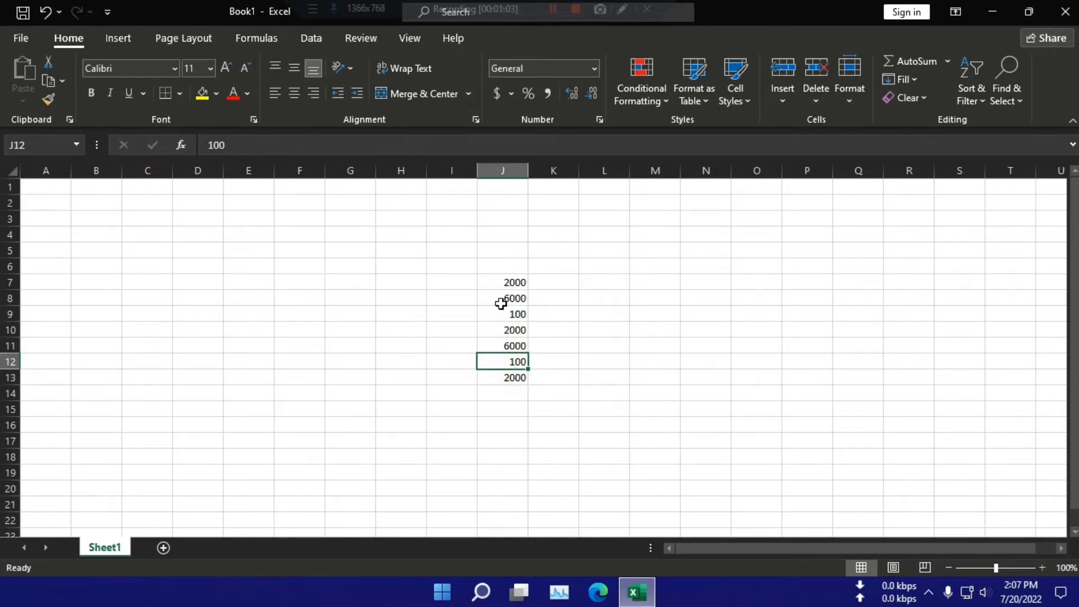
Step: Select the seven values in J7:J13 and bring up the Data ribbon
left_click(490, 285)
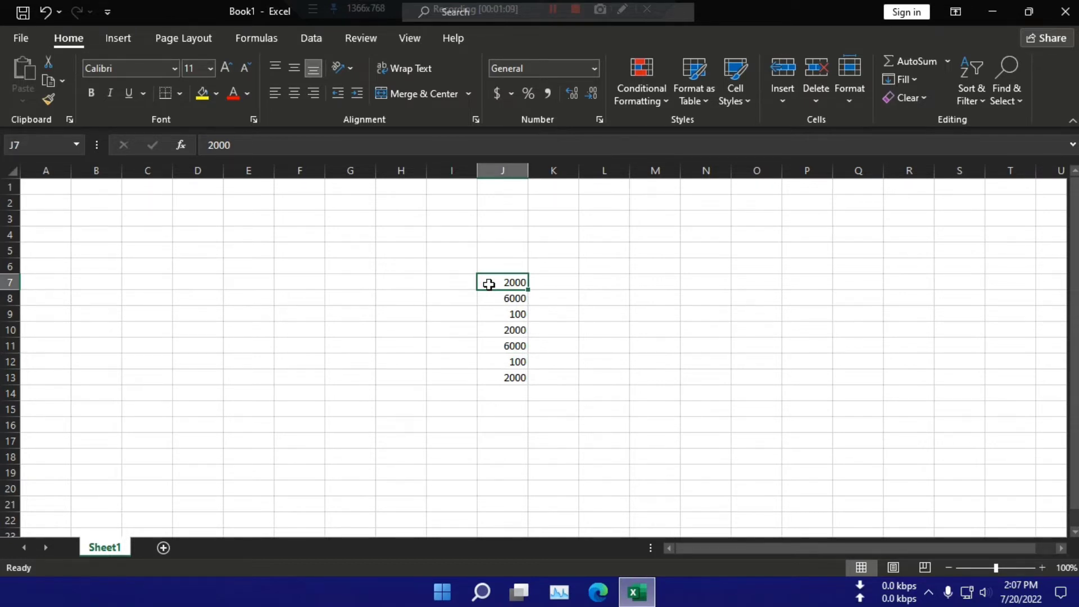
left_click_drag(510, 283, 513, 377)
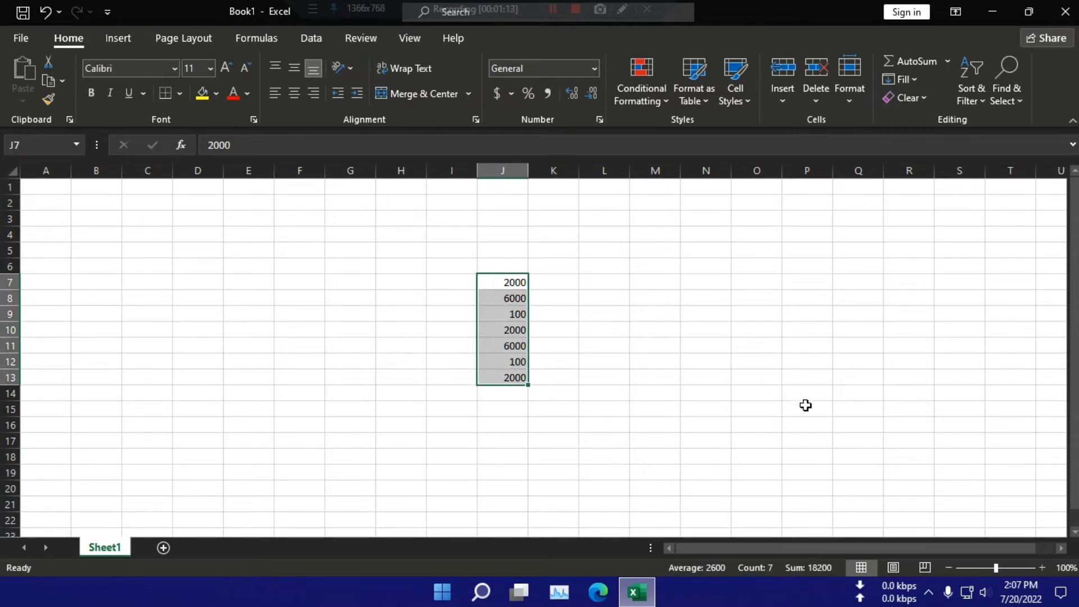
left_click(302, 35)
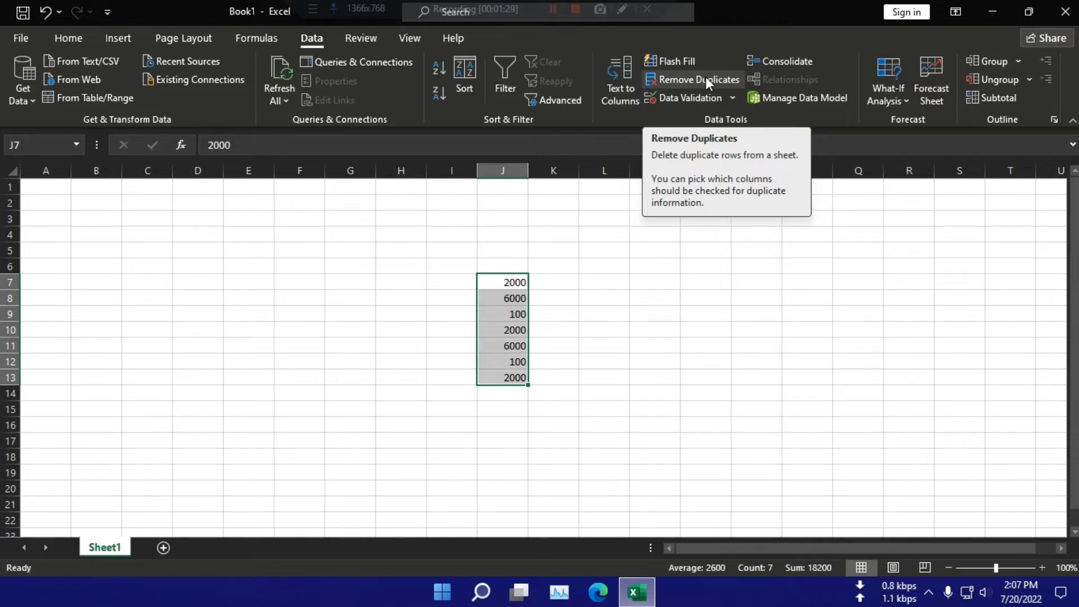
Step: Run Remove Duplicates on J7:J13 with only Column J checked
left_click(676, 86)
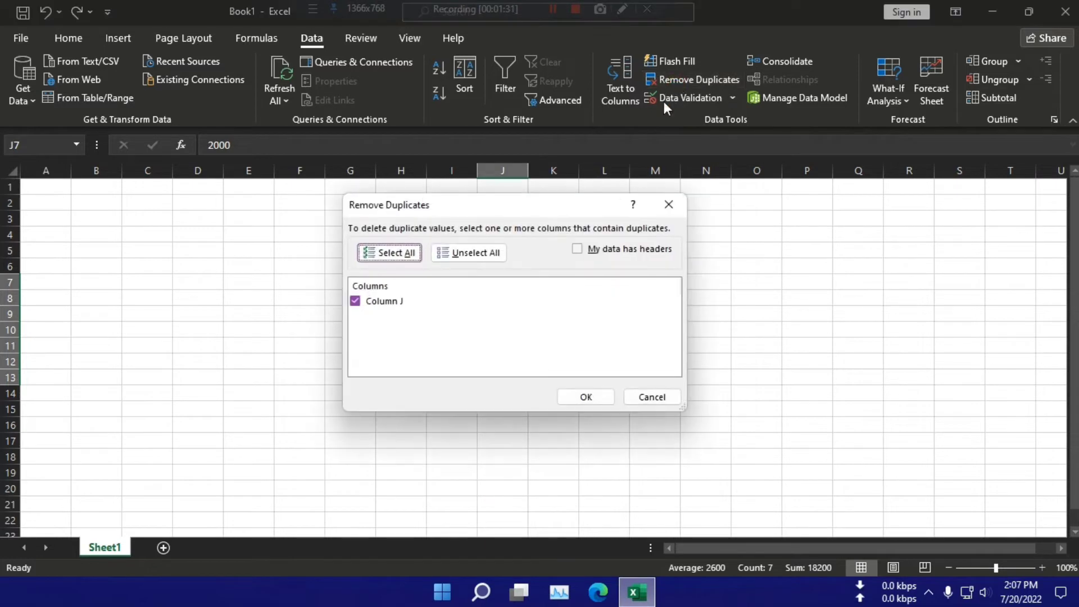
left_click_drag(475, 202, 747, 184)
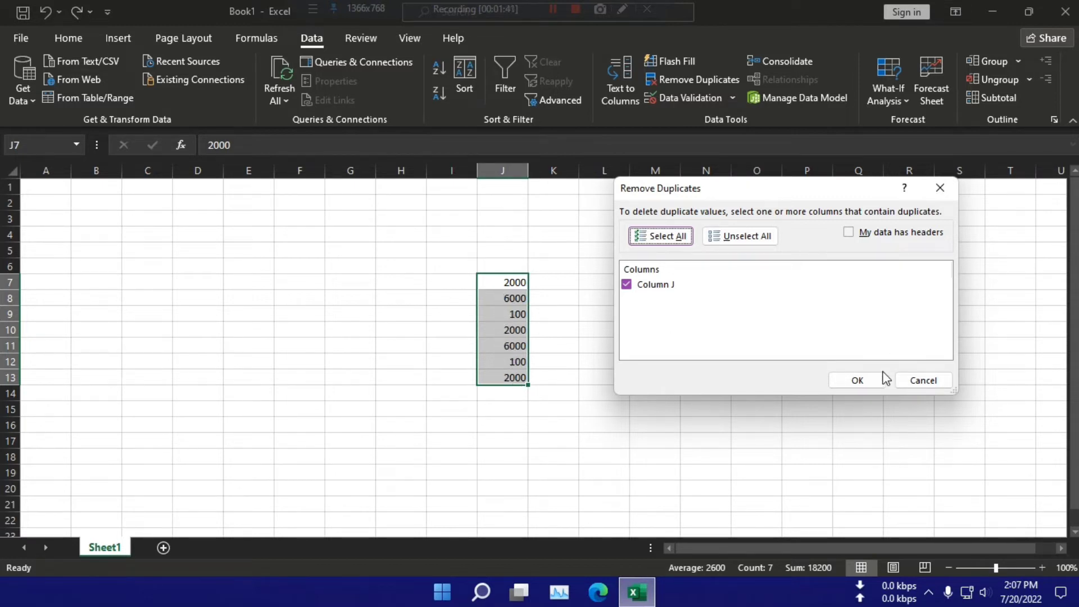
left_click(857, 381)
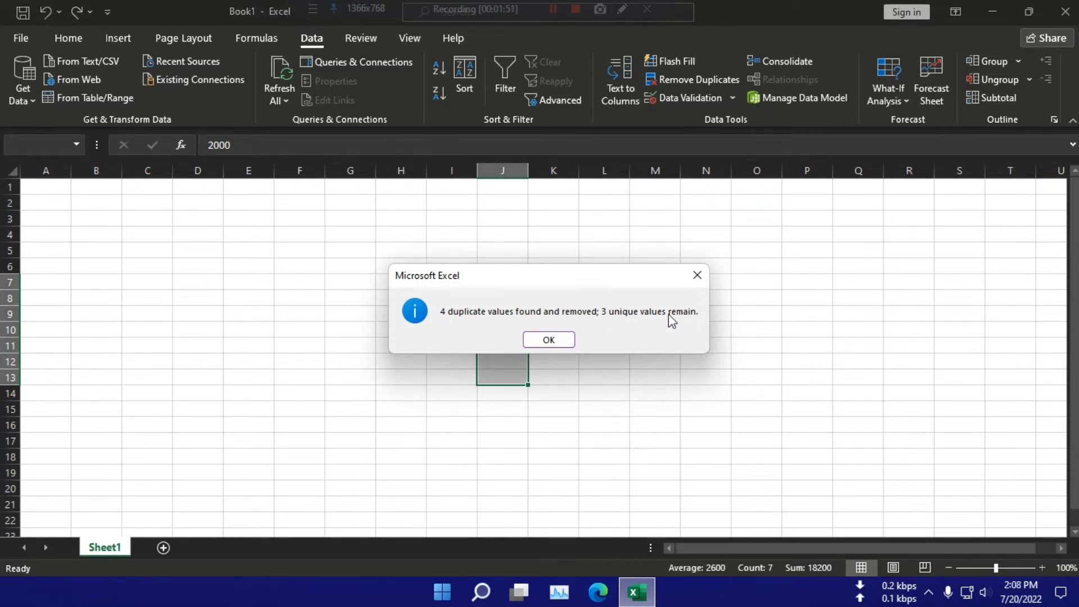
Step: Dismiss the report, check the remaining values in J7:J9, and undo the removal
left_click(562, 336)
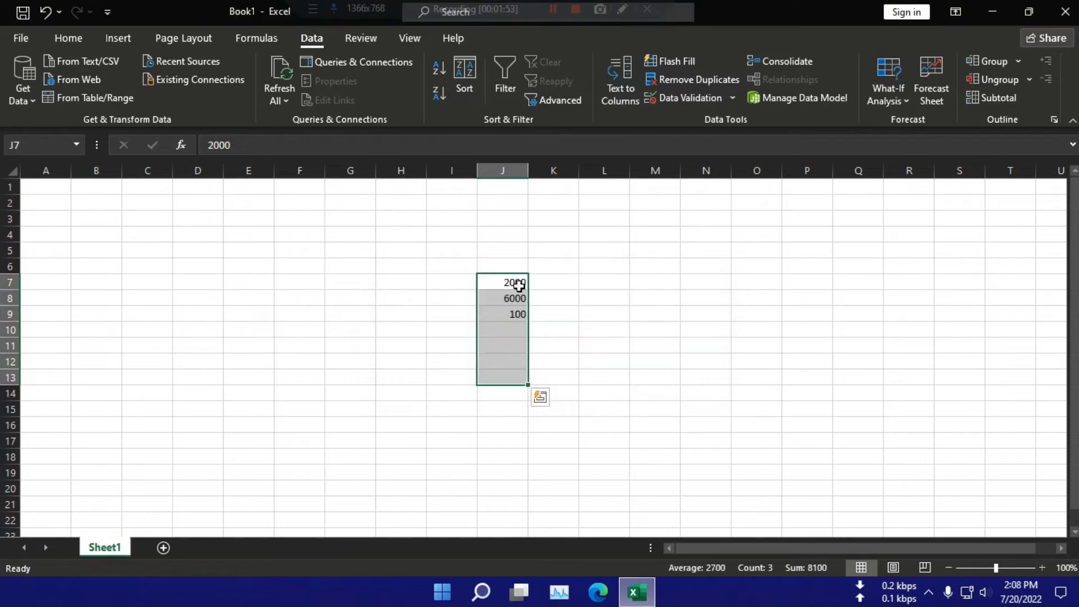
left_click(513, 282)
left_click(511, 299)
left_click(512, 315)
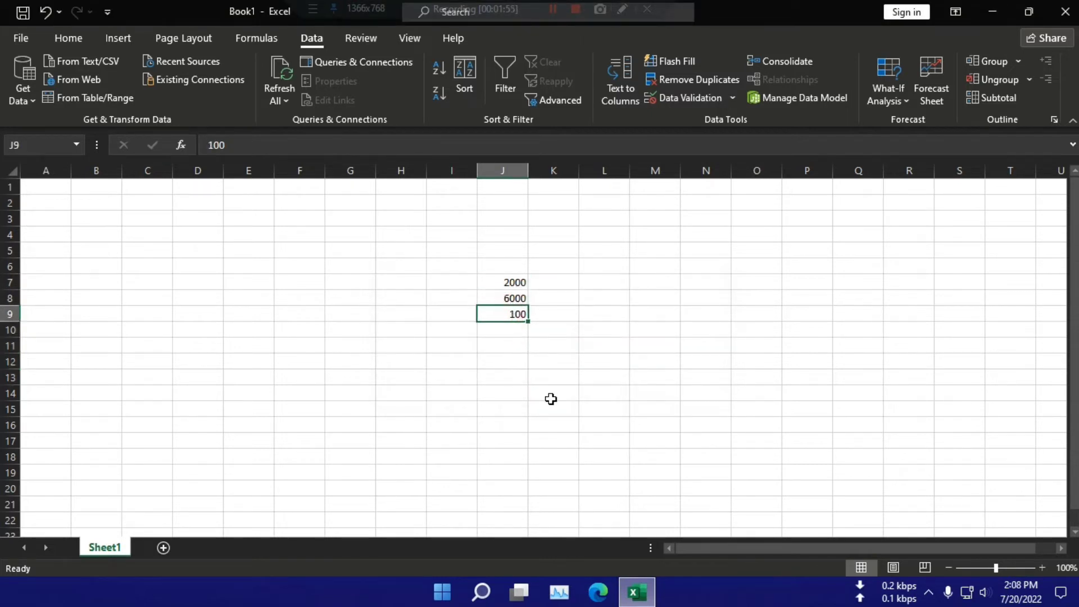
left_click(44, 11)
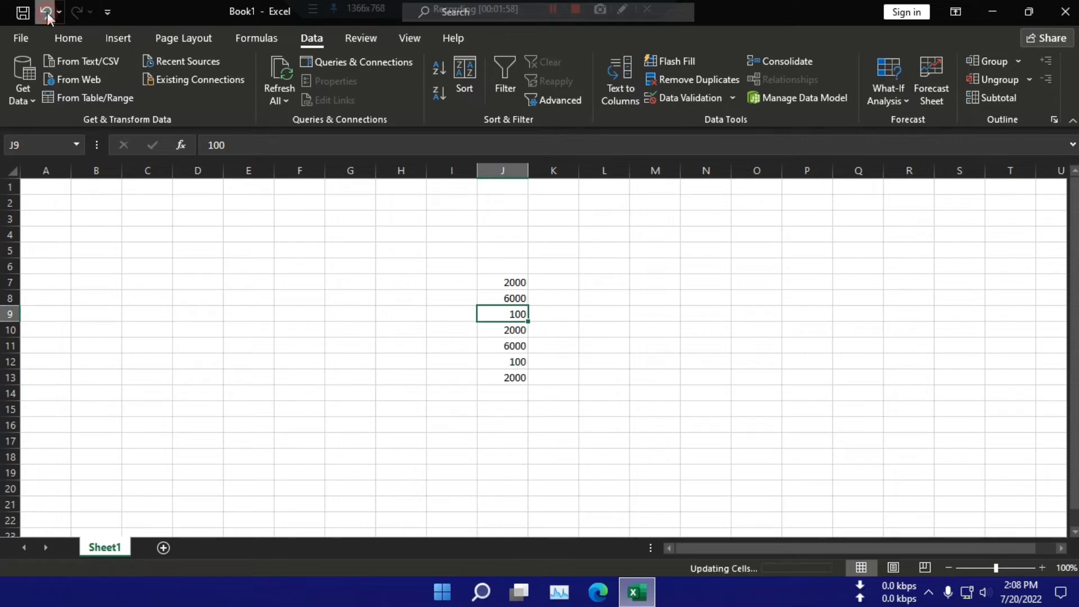
left_click(560, 327)
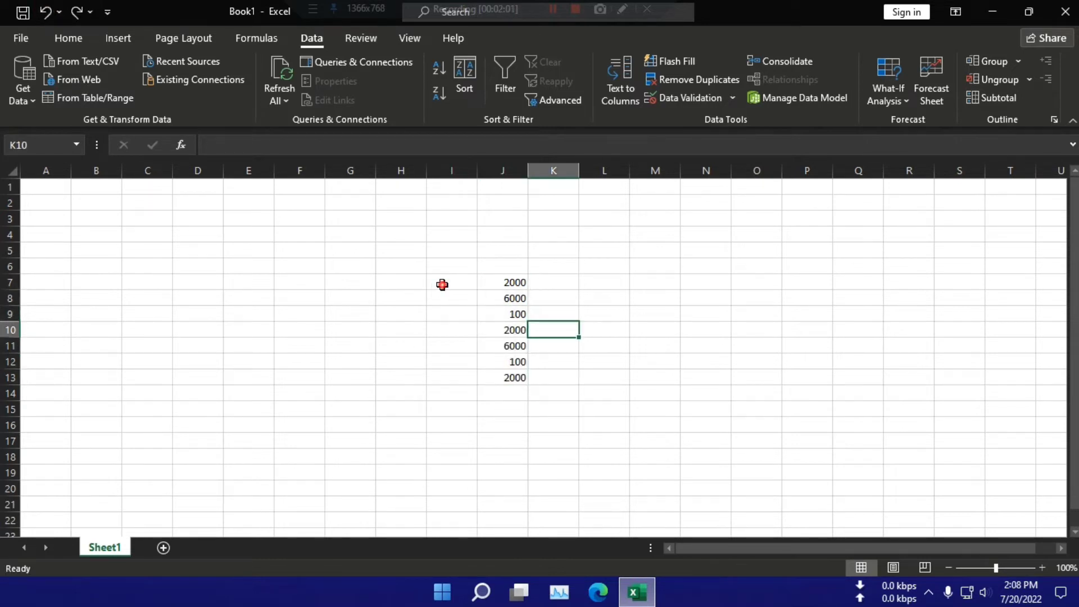
Step: Enter 2000, 100, 6000, 50, 6000, 400 and 50 down cells I7 to I13
left_click(442, 285)
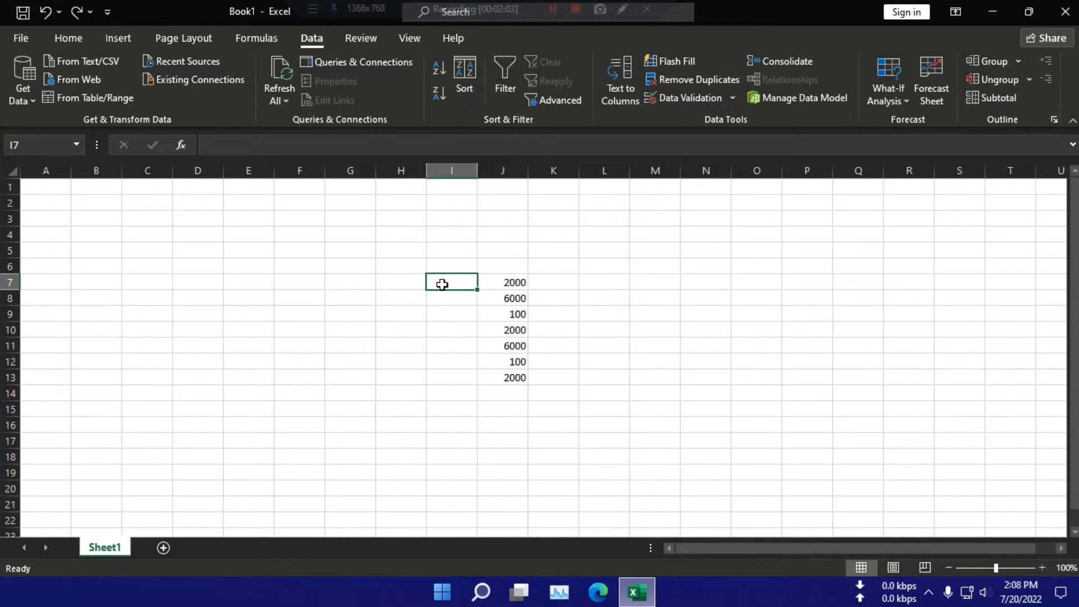
type("2000")
key("Return")
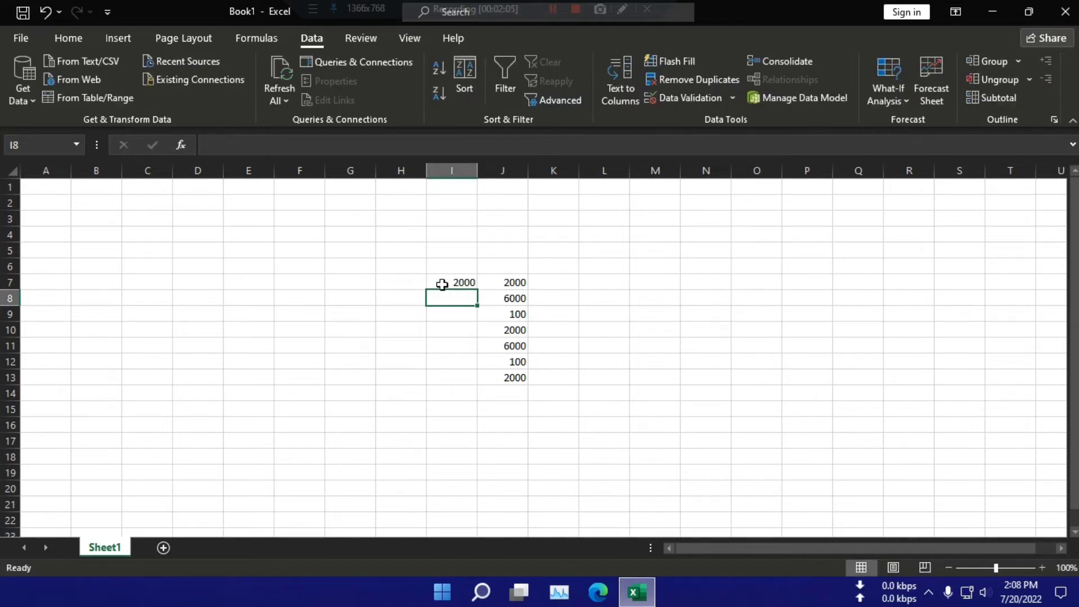
type("100")
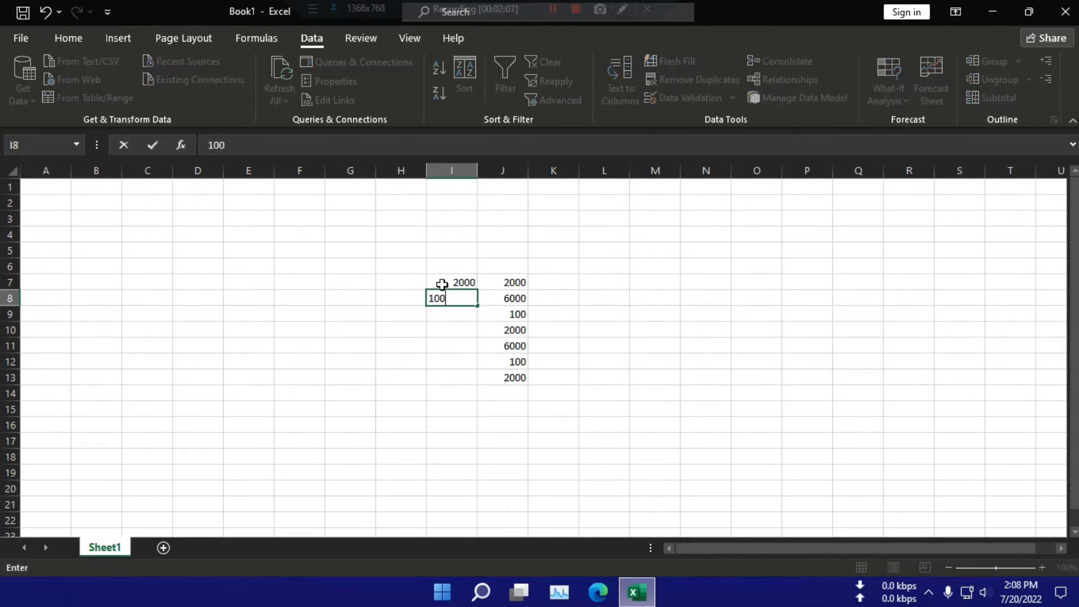
key("Return")
type("6000")
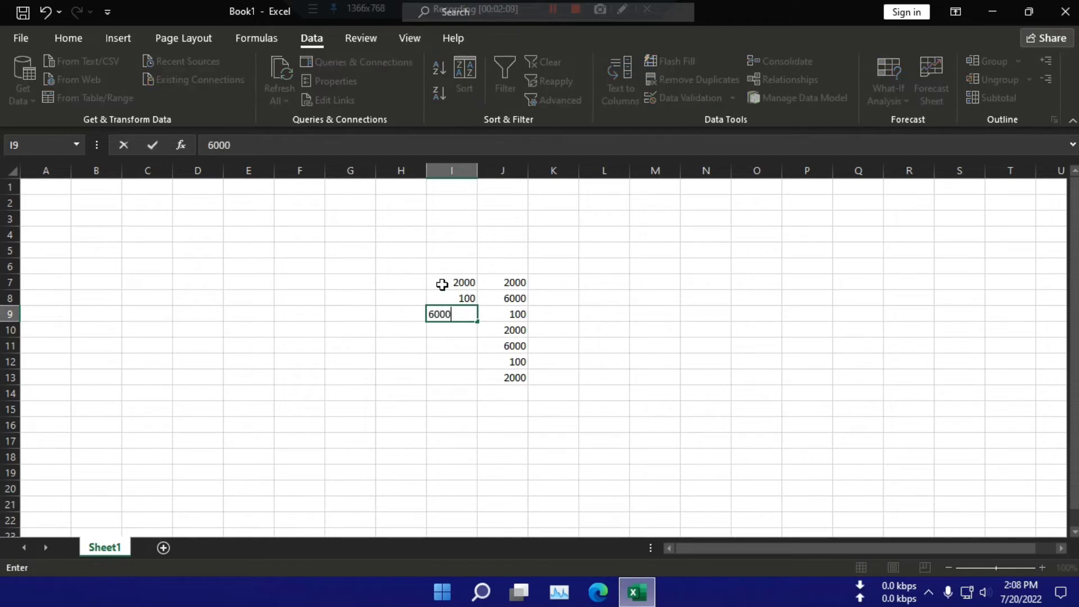
key("Return")
type("50")
key("Return")
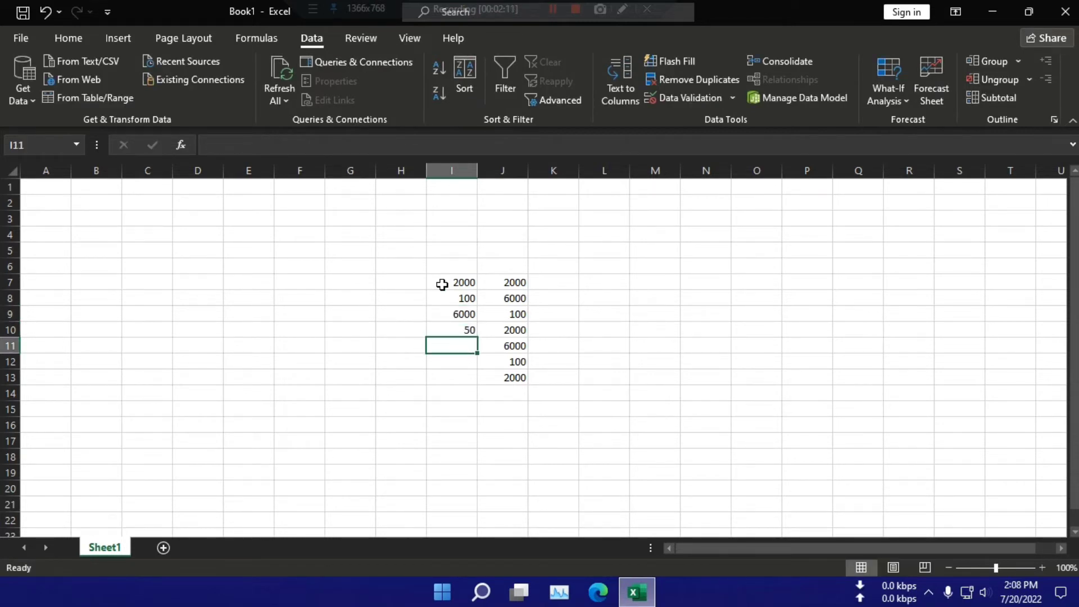
type("6")
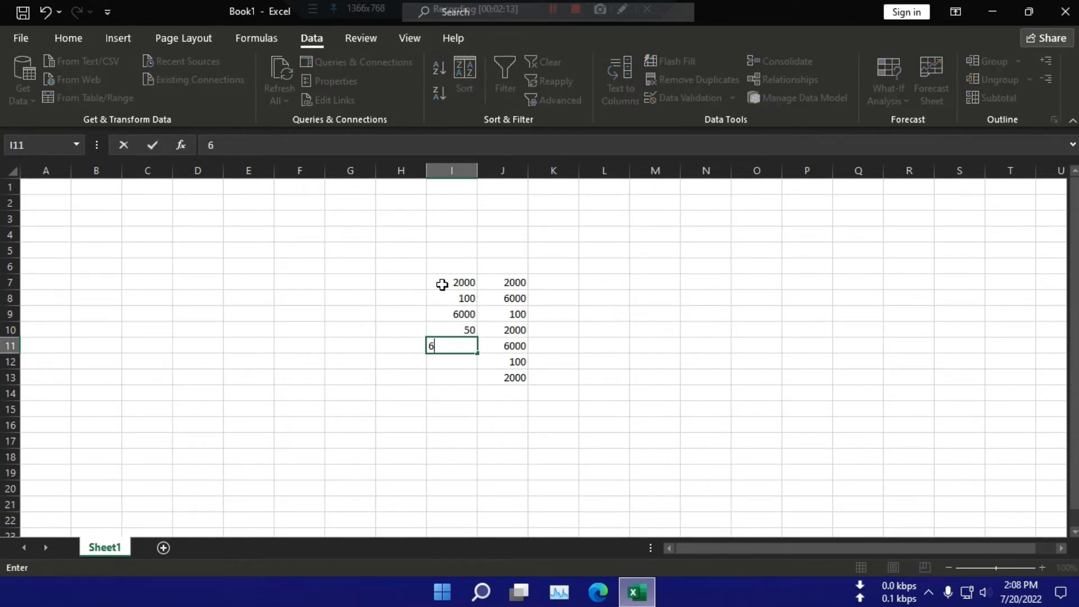
type("000")
key("Return")
type("40")
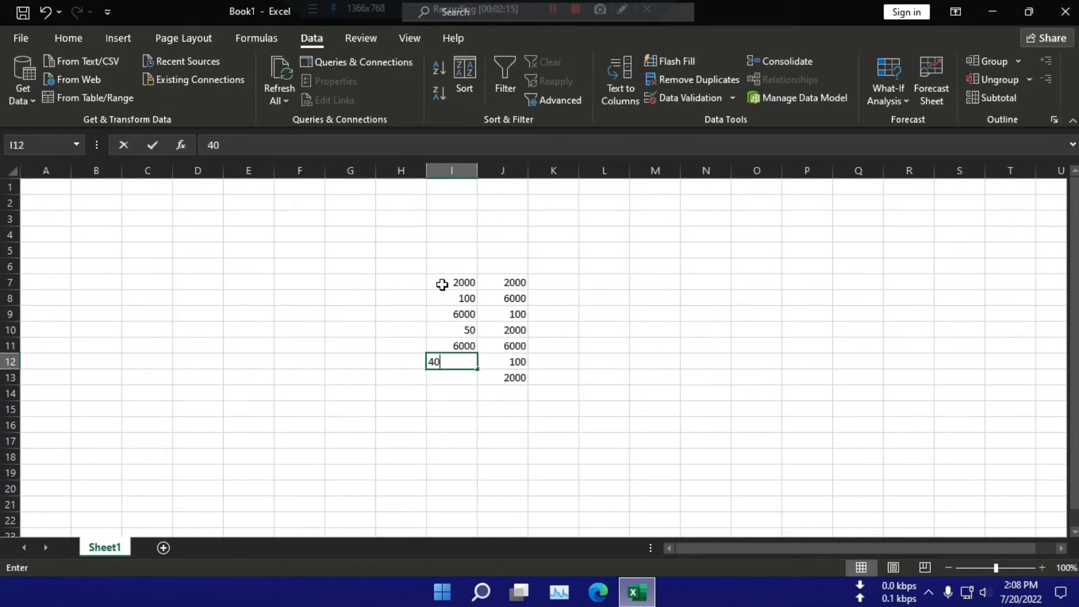
type("0")
key("Return")
type("4")
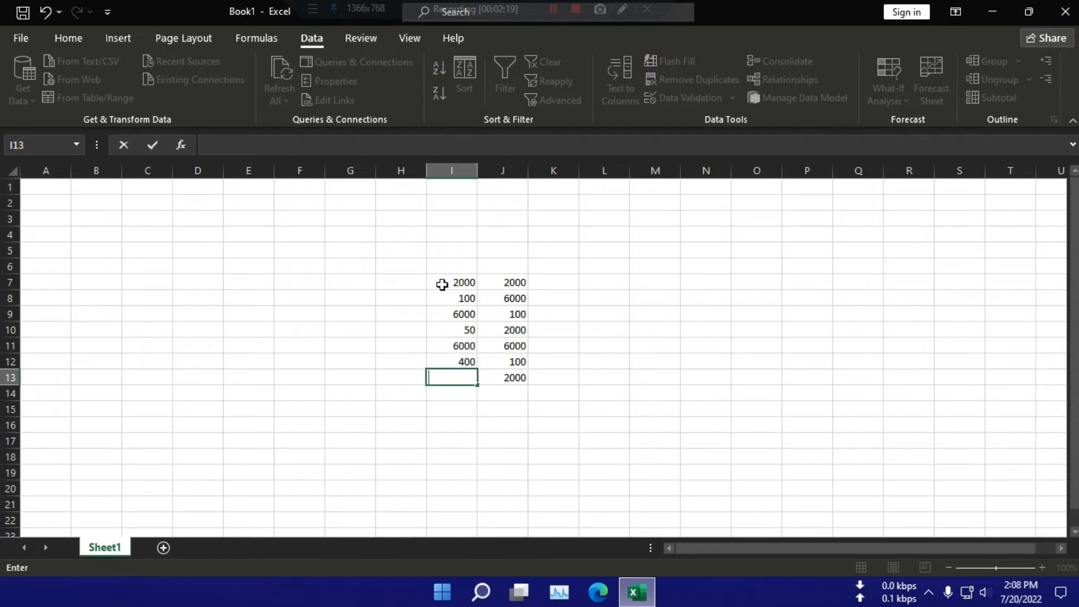
type("50")
left_click(597, 216)
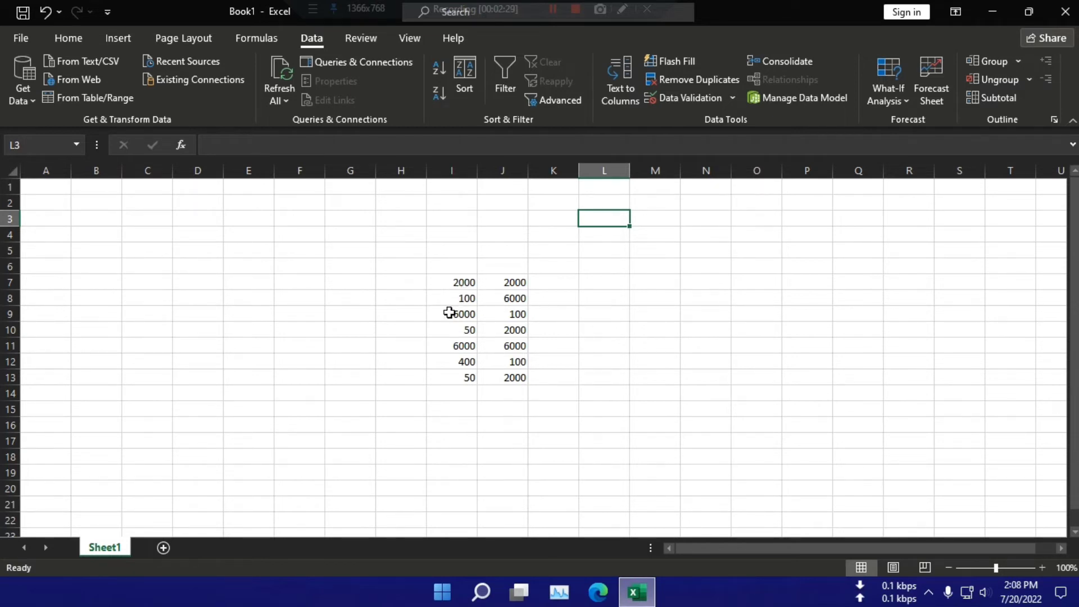
Step: Select I7:J13 and remove rows duplicated across both Column I and Column J
left_click_drag(448, 313, 504, 317)
mouse_move(460, 284)
left_mouse_down()
mouse_move(510, 334)
mouse_move(512, 376)
left_mouse_up()
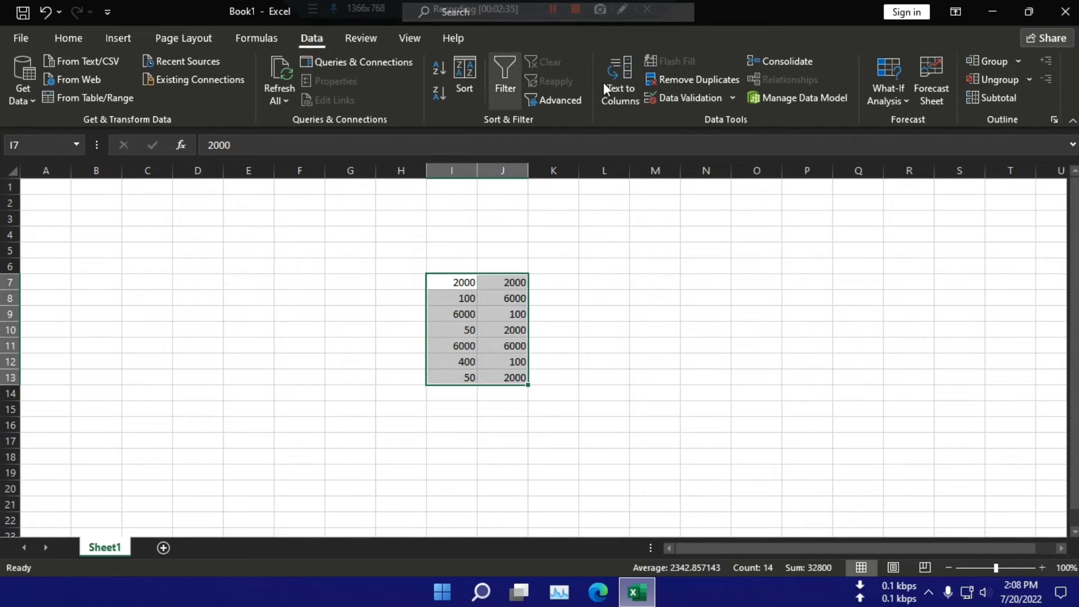
left_click(679, 80)
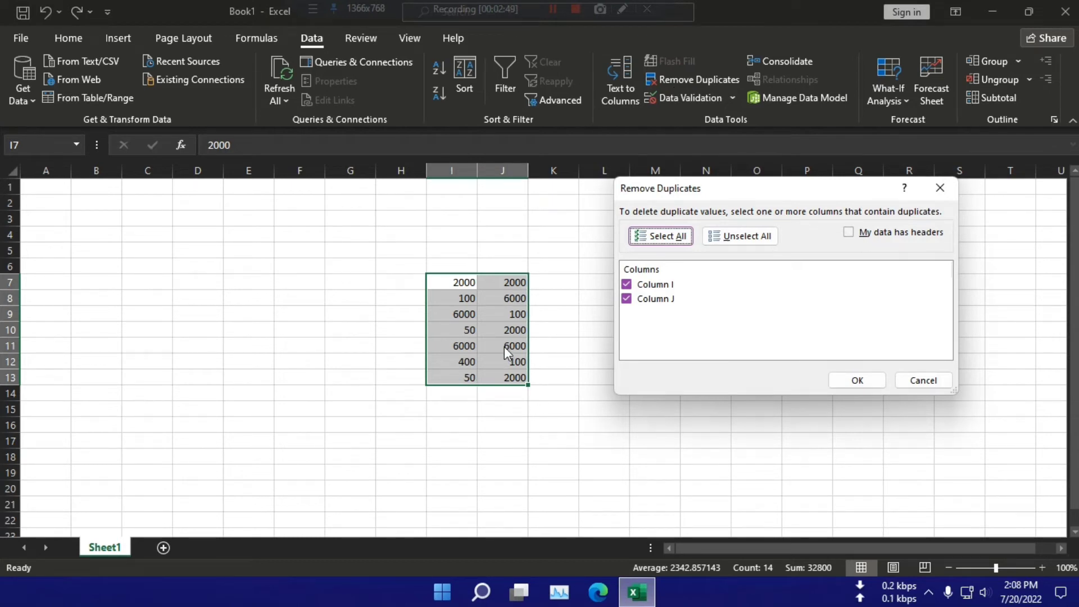
left_click(863, 384)
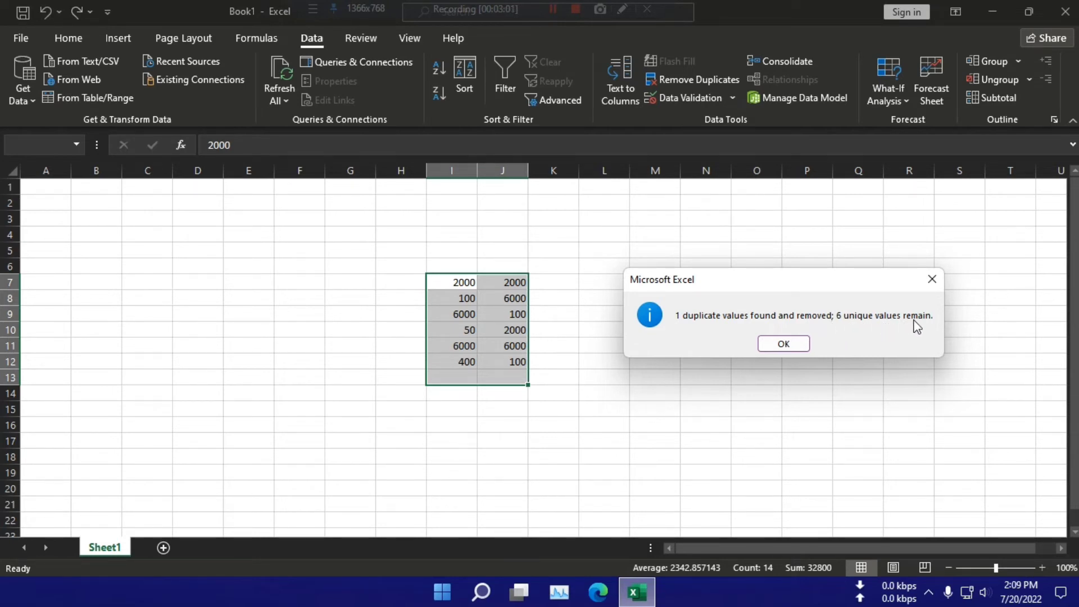
Step: Dismiss the report and undo the removal, restoring the 50/2000 row in row 13
left_click(787, 343)
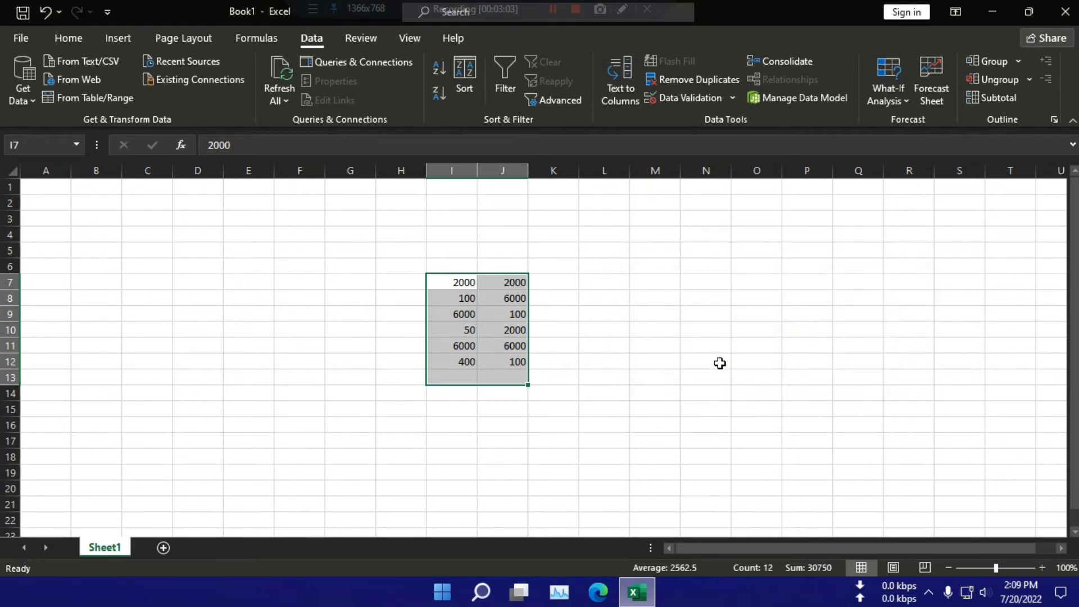
left_click(618, 375)
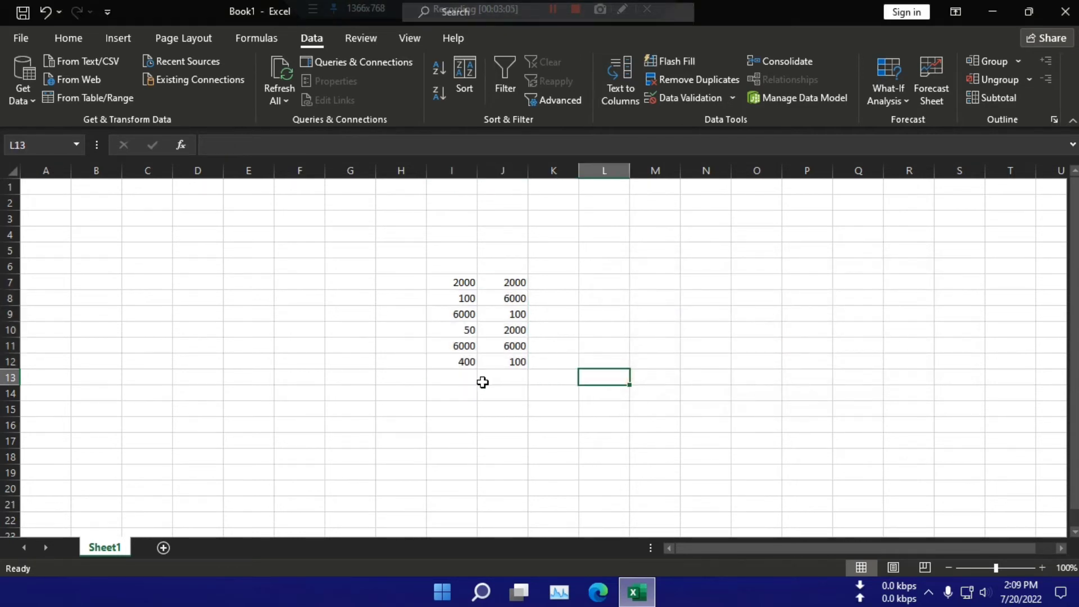
left_click_drag(497, 376, 461, 295)
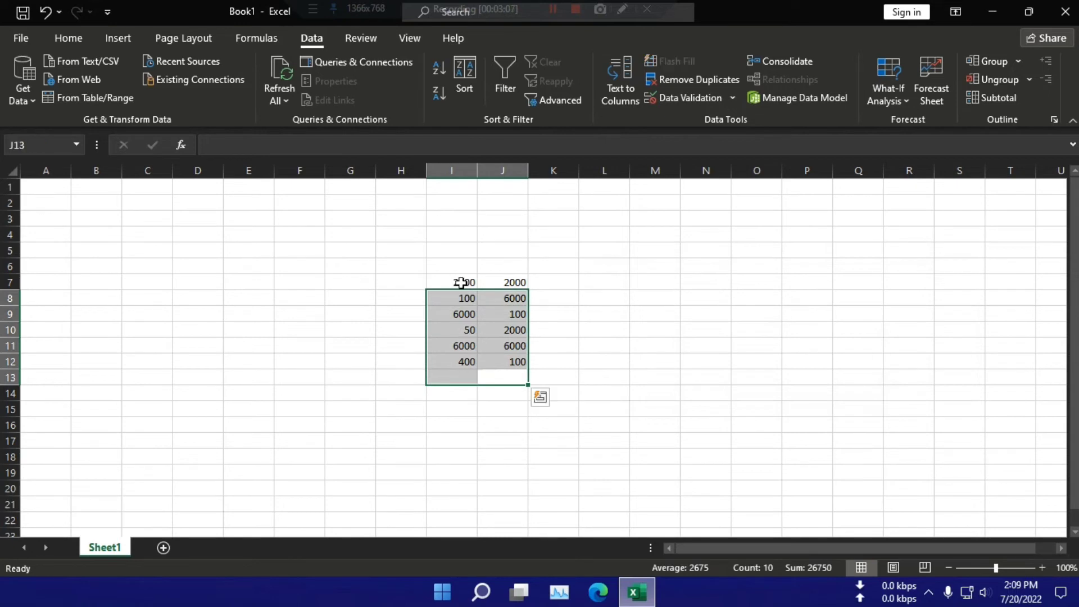
left_click(806, 361)
double_click(452, 278)
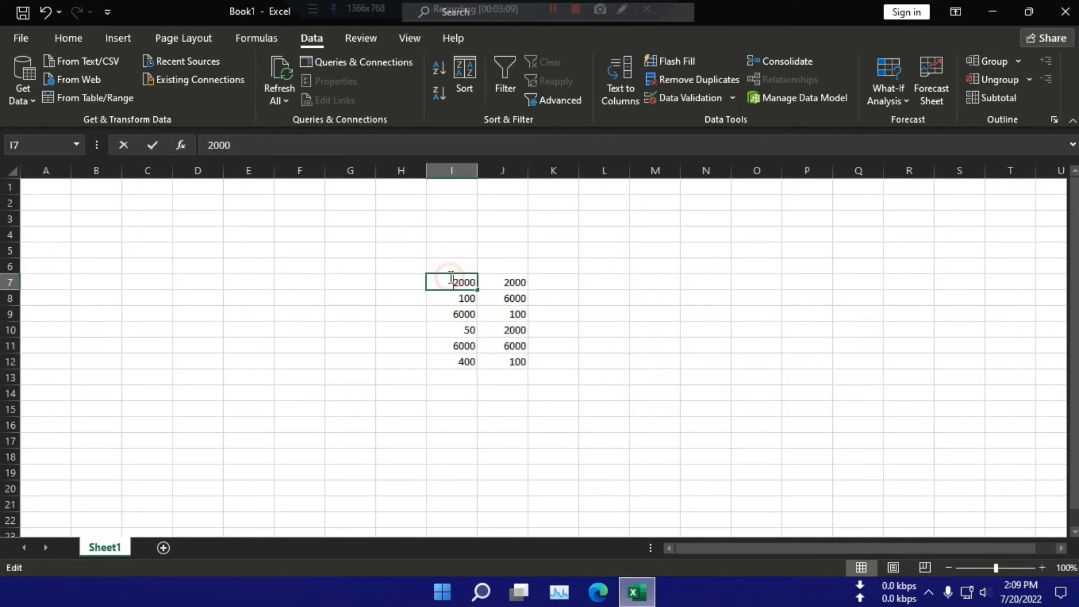
key("Return")
left_click_drag(451, 280, 514, 362)
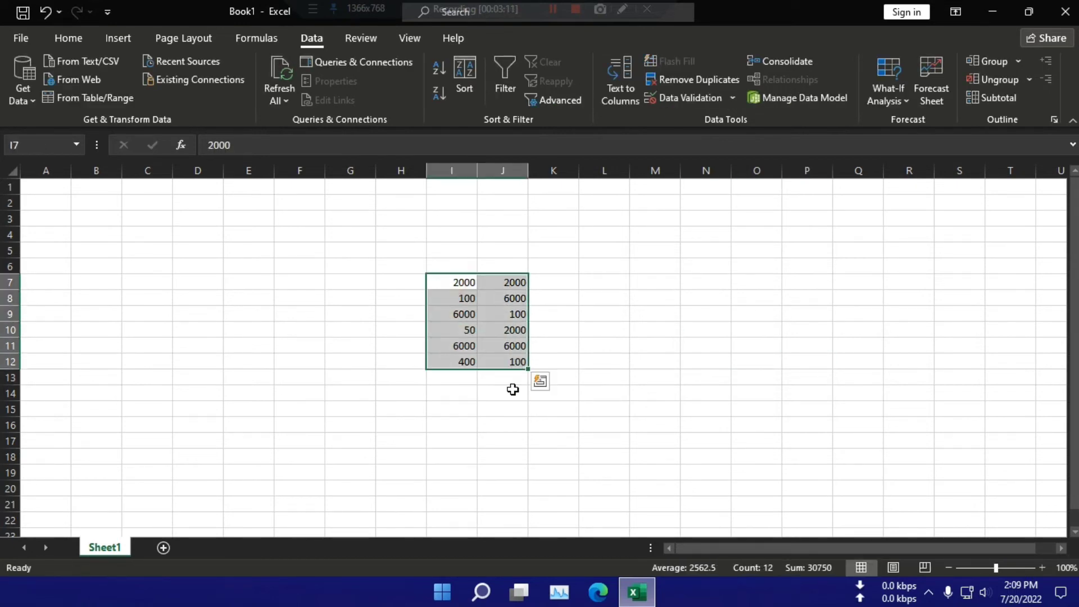
left_click(512, 390)
left_click(49, 12)
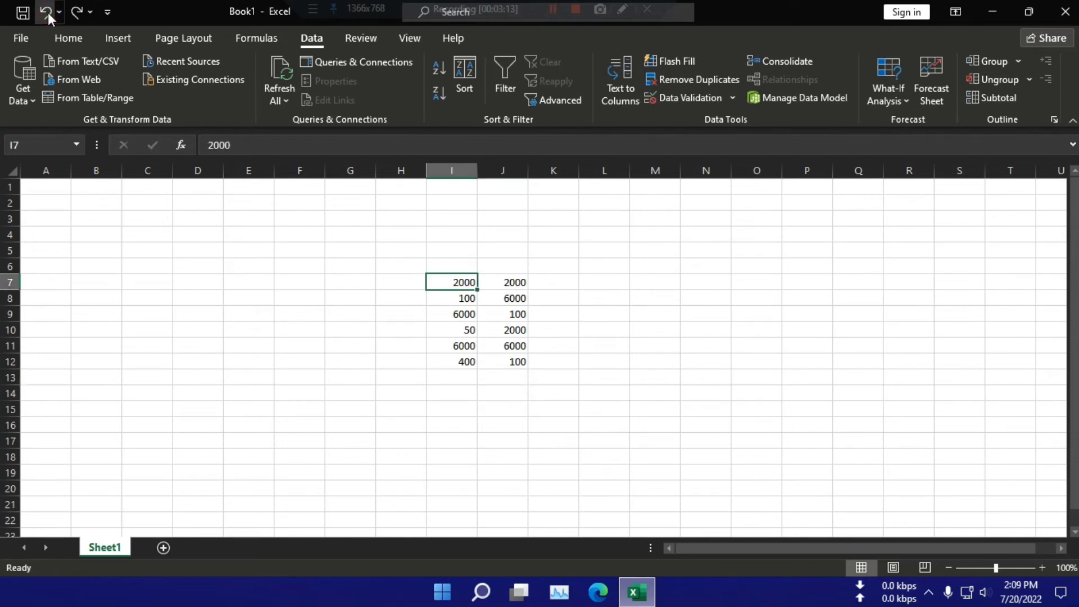
left_click(48, 12)
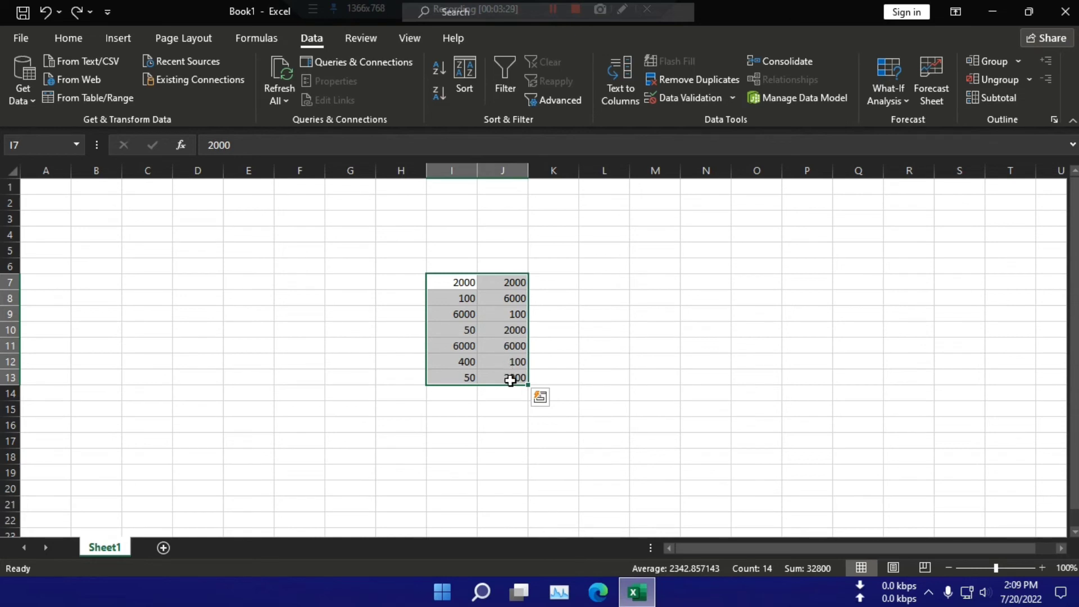
Step: From I13:J13, expand the selection and remove duplicates comparing Column I only
left_click(496, 421)
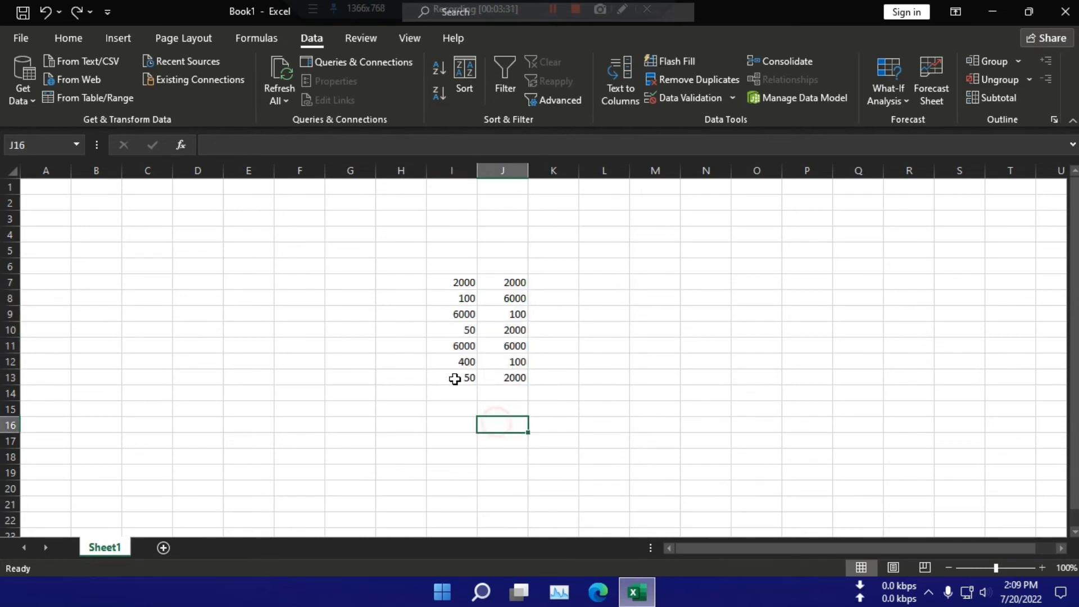
left_click_drag(444, 377, 504, 372)
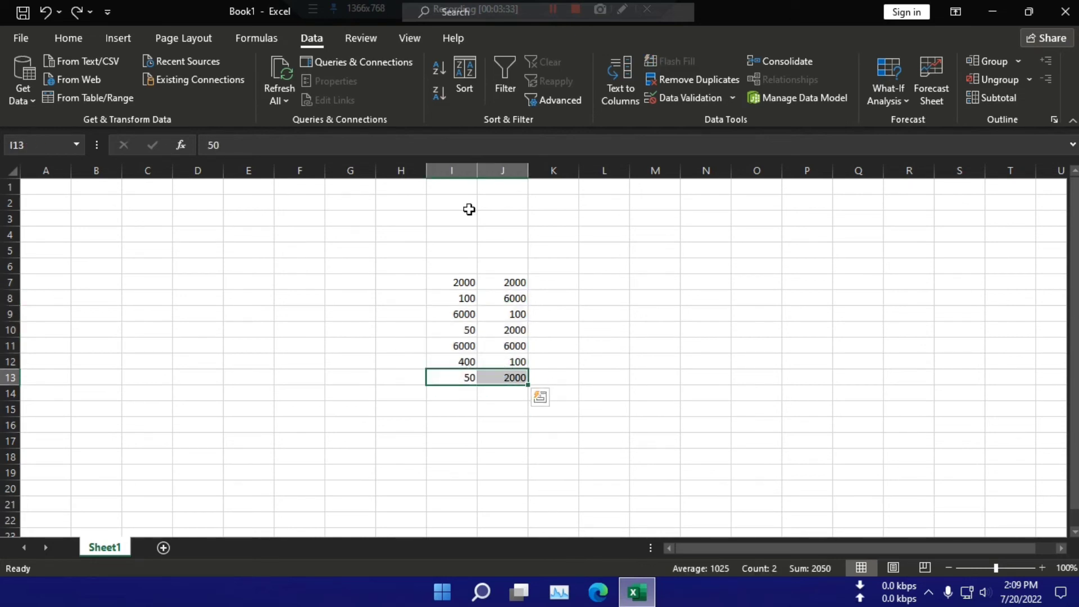
left_click(662, 75)
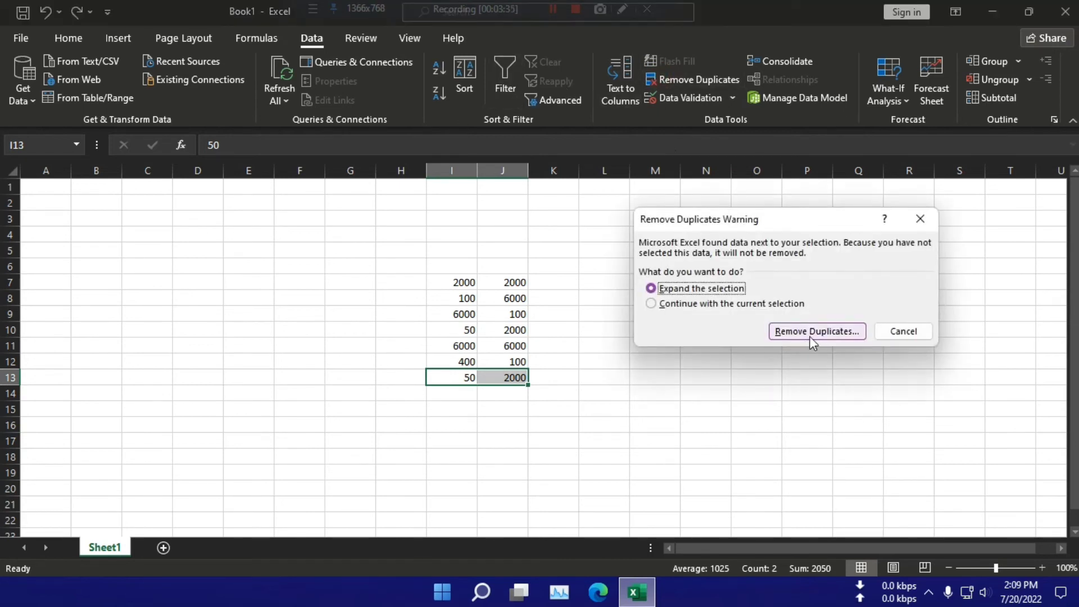
left_click(743, 290)
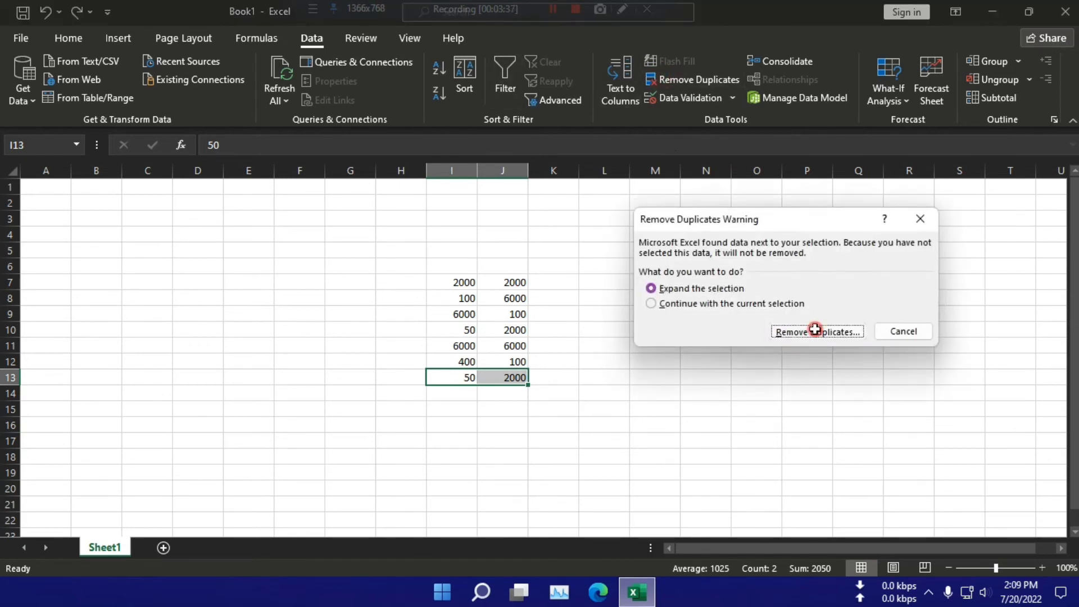
left_click(816, 331)
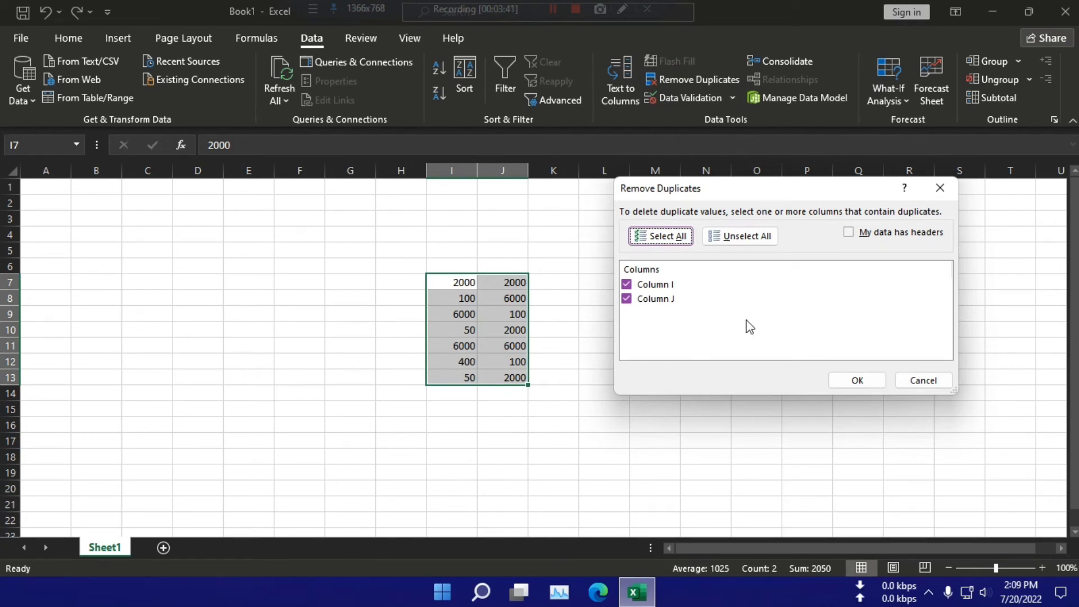
left_click(661, 301)
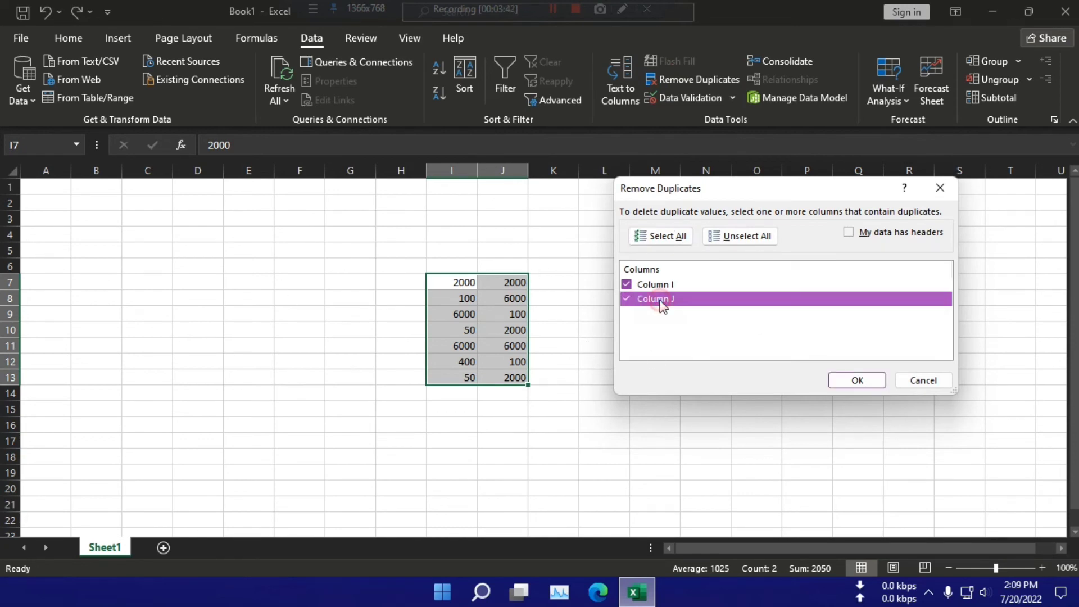
left_click(628, 299)
left_click(860, 381)
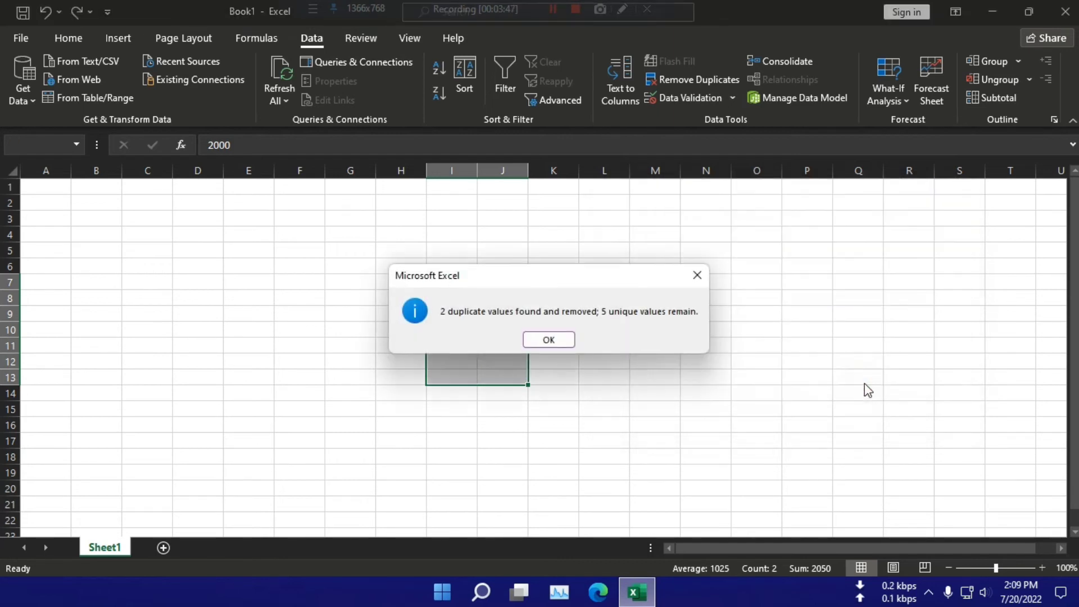
left_click_drag(538, 292, 868, 342)
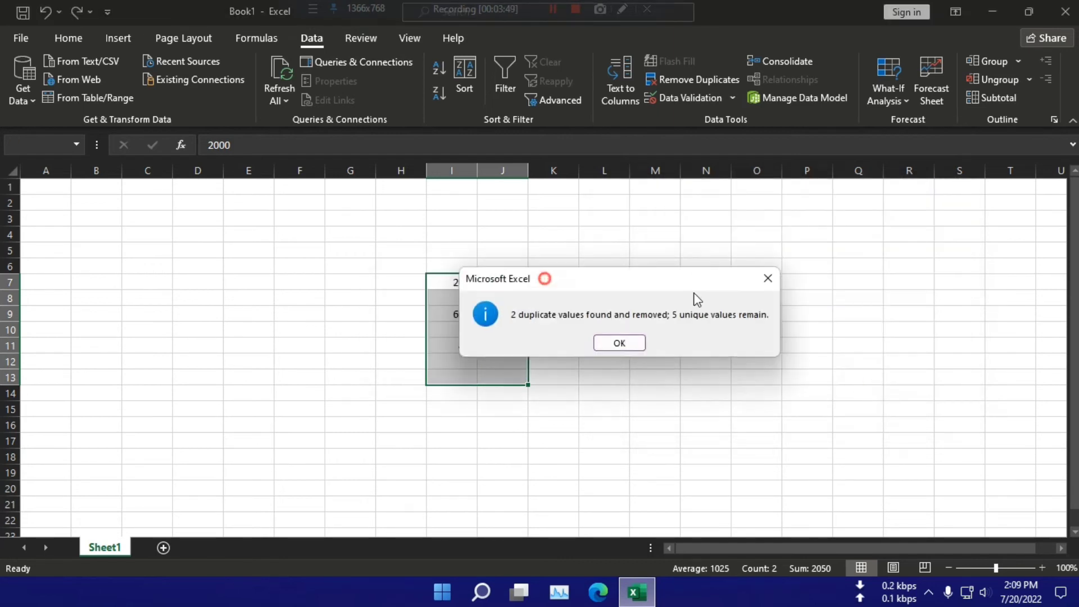
left_click(825, 350)
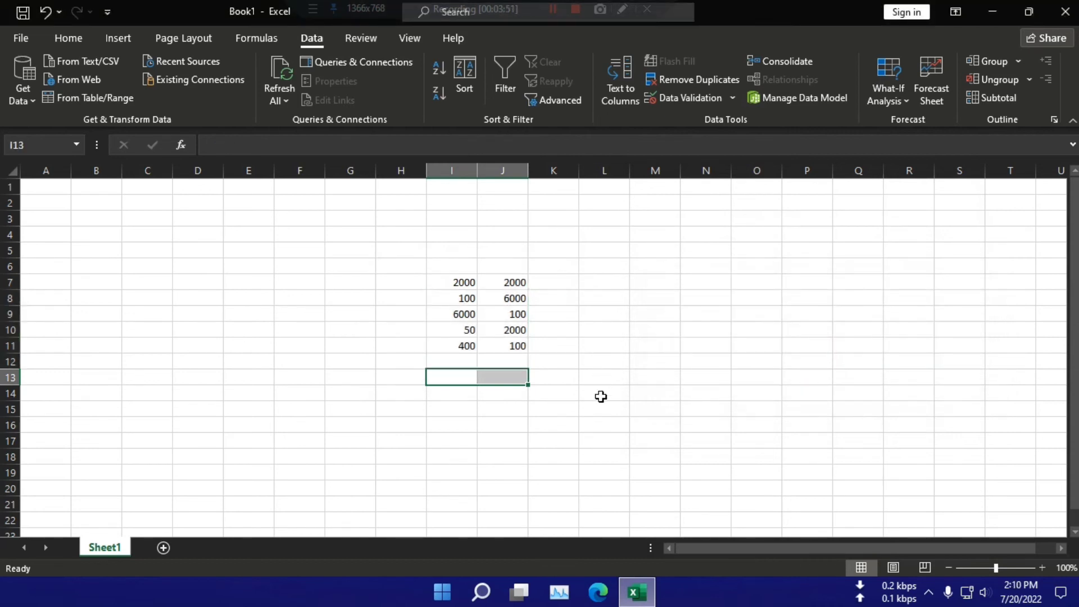
left_click(601, 397)
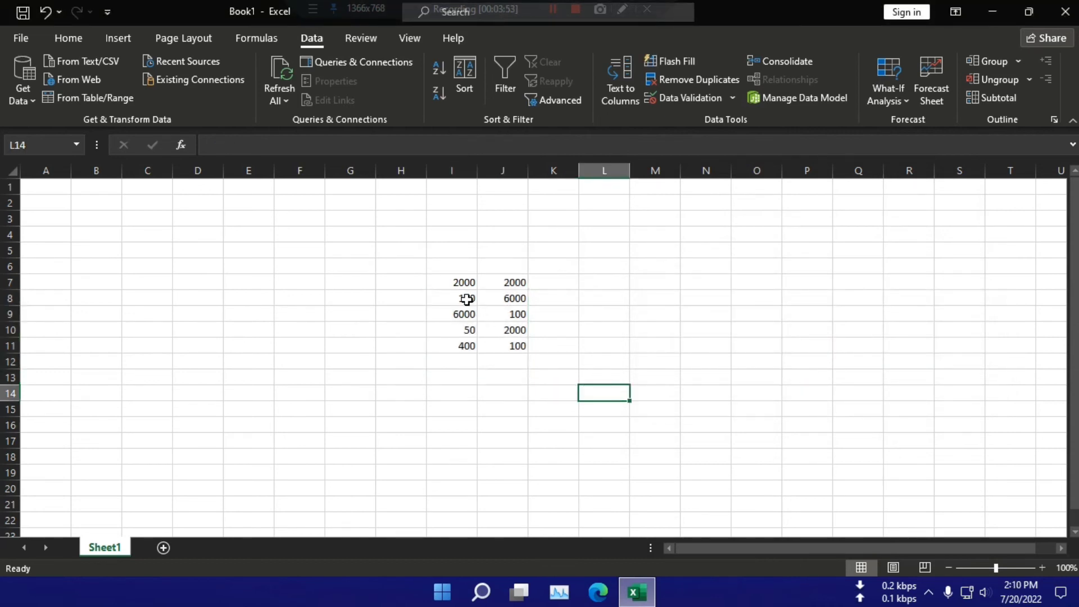